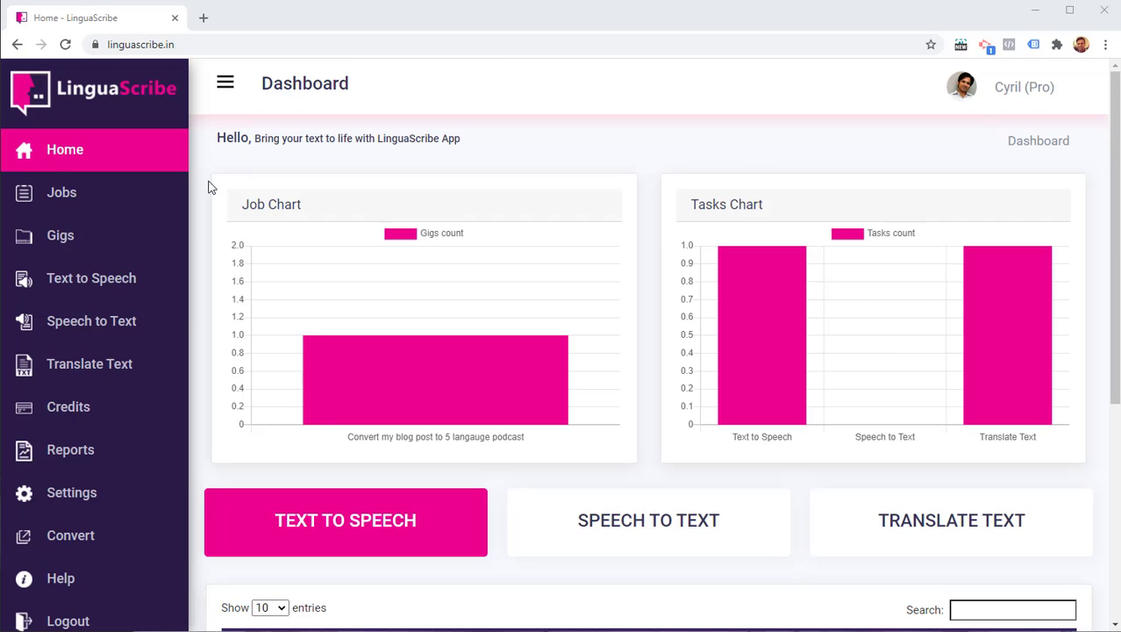
Add a new job named "Convert Blog to 5 langs" with "I have Text" as the source to convert
{"action": "left_click", "coordinate": [141, 202]}
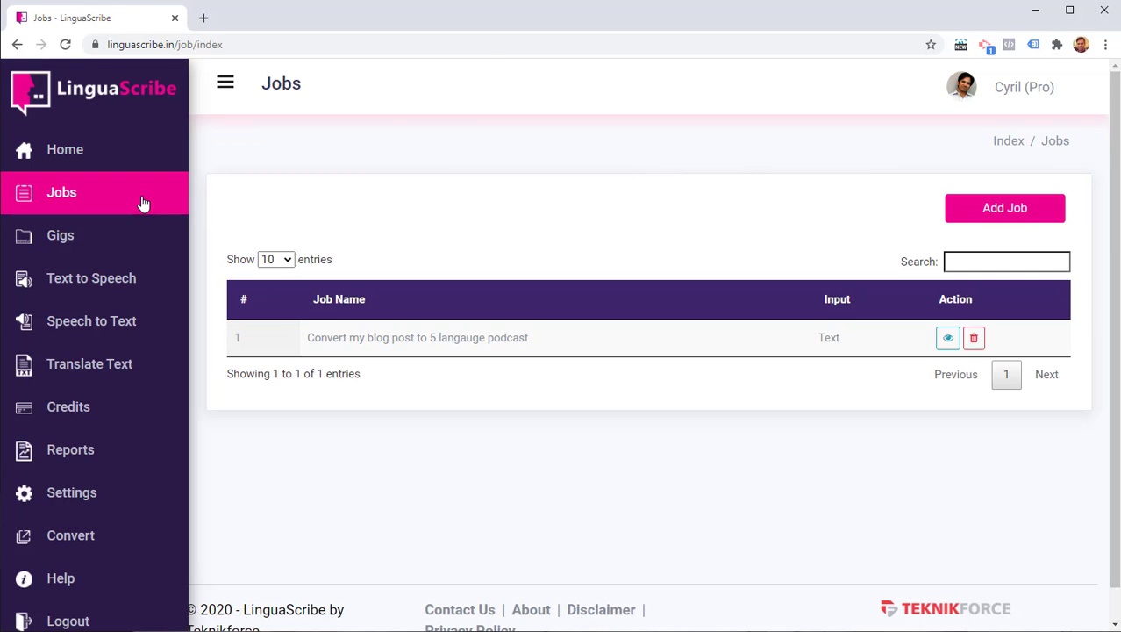
{"action": "left_click", "coordinate": [96, 203]}
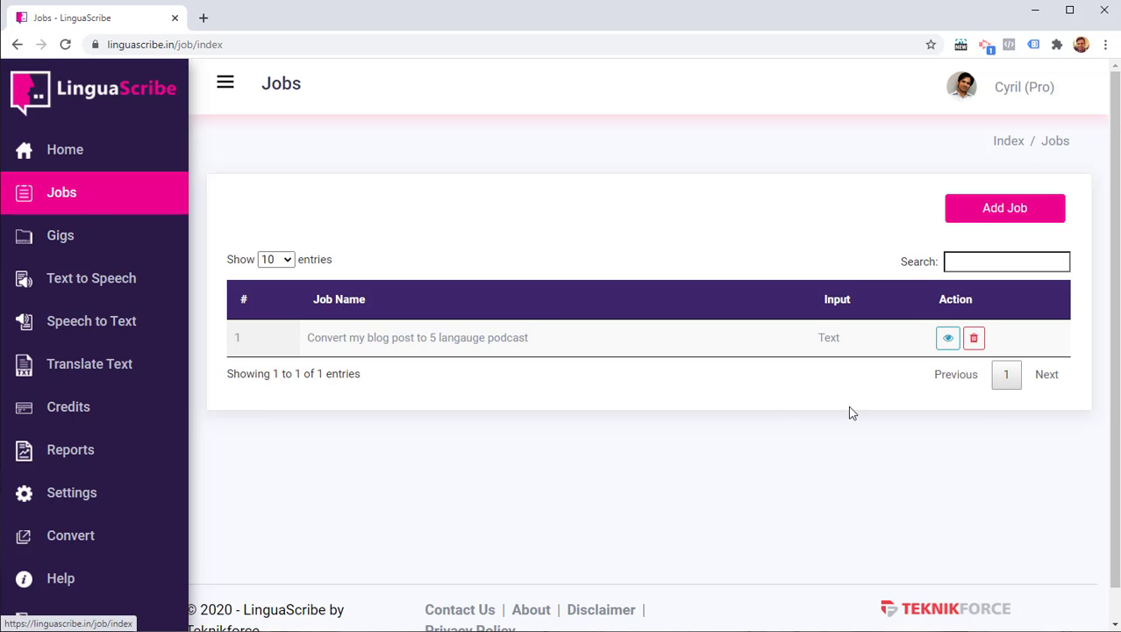
{"action": "left_click", "coordinate": [1005, 224]}
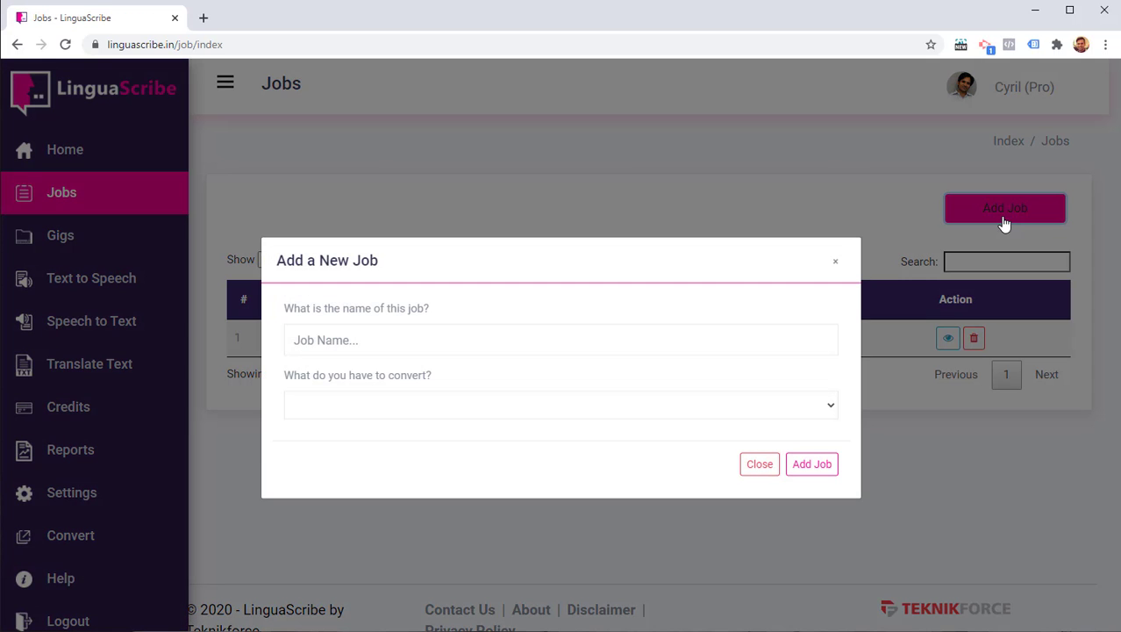
{"action": "left_click", "coordinate": [734, 336]}
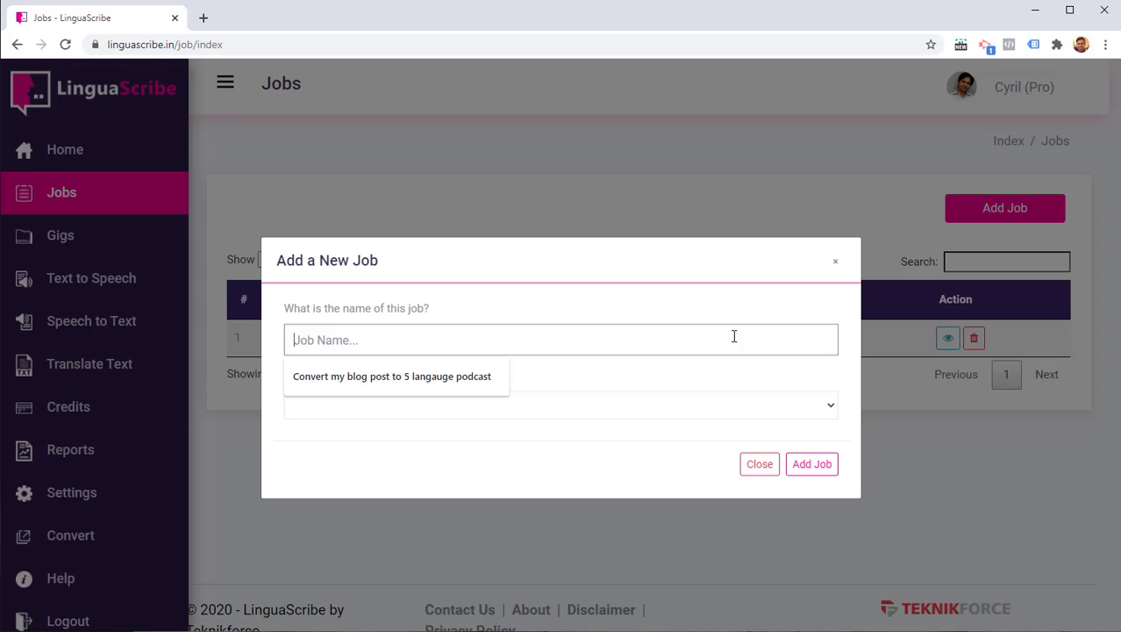
{"action": "type", "text": "Convert Blog"}
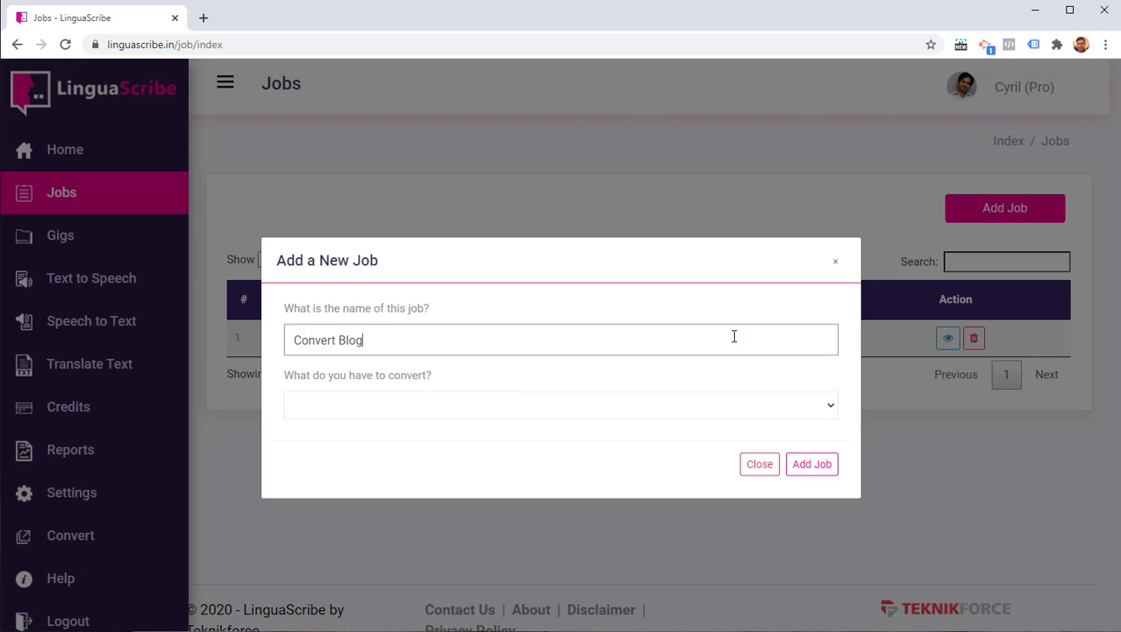
{"action": "type", "text": " to 5 langs"}
{"action": "left_click", "coordinate": [613, 405]}
{"action": "left_click", "coordinate": [614, 459]}
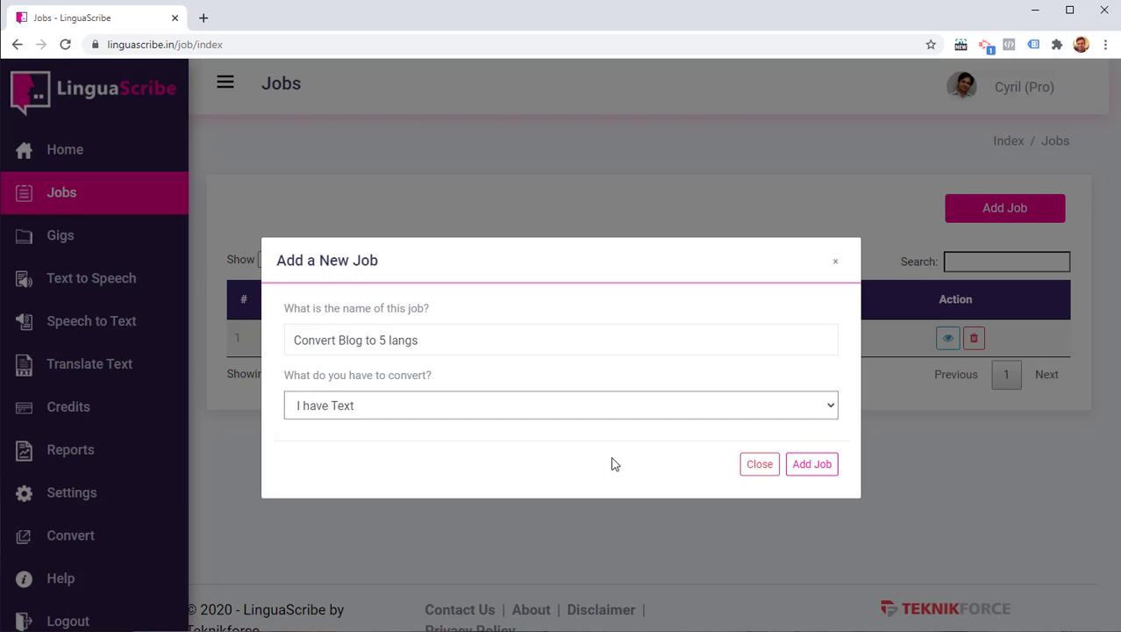
{"action": "left_click", "coordinate": [797, 467]}
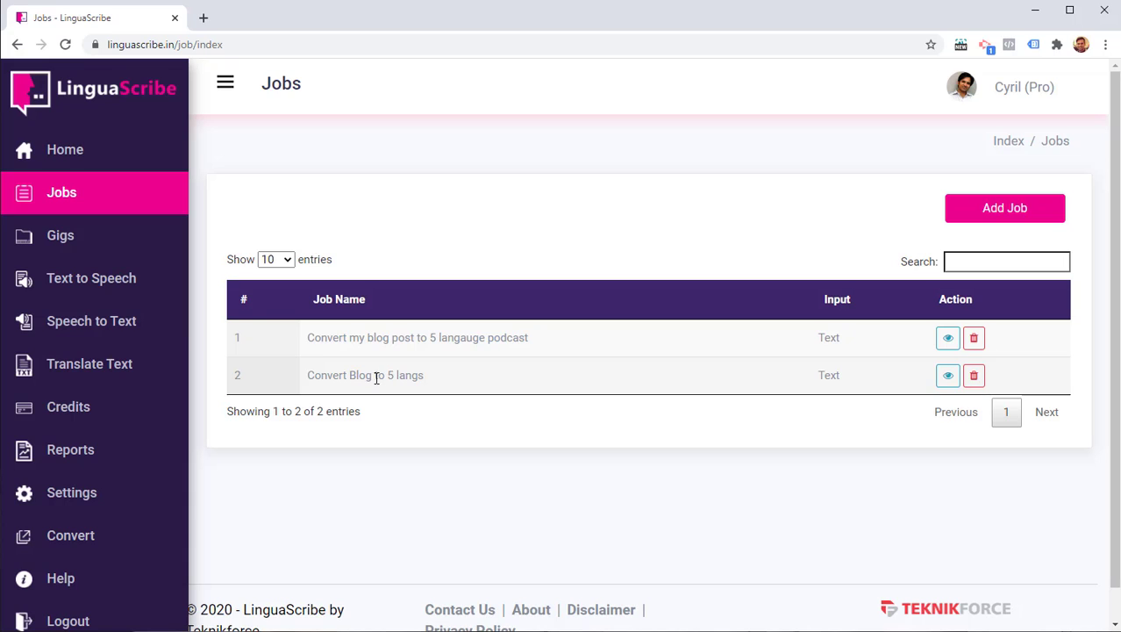
Open the "Convert Blog to 5 langs" job and add a task named "Convert to italian"
{"action": "left_click", "coordinate": [948, 374]}
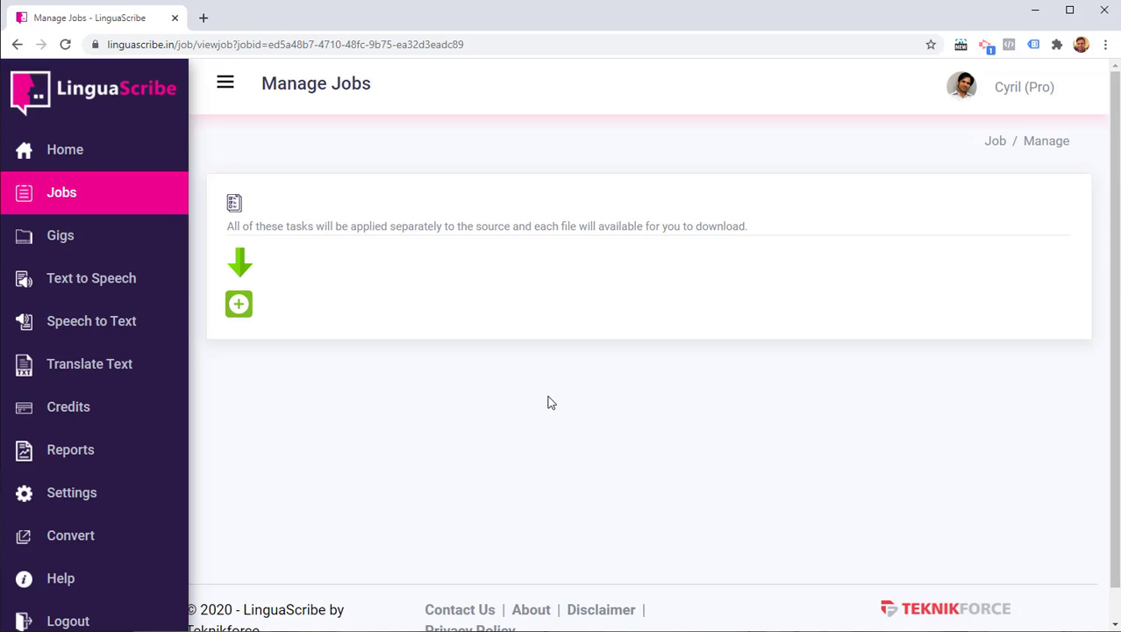
{"action": "left_click", "coordinate": [238, 307]}
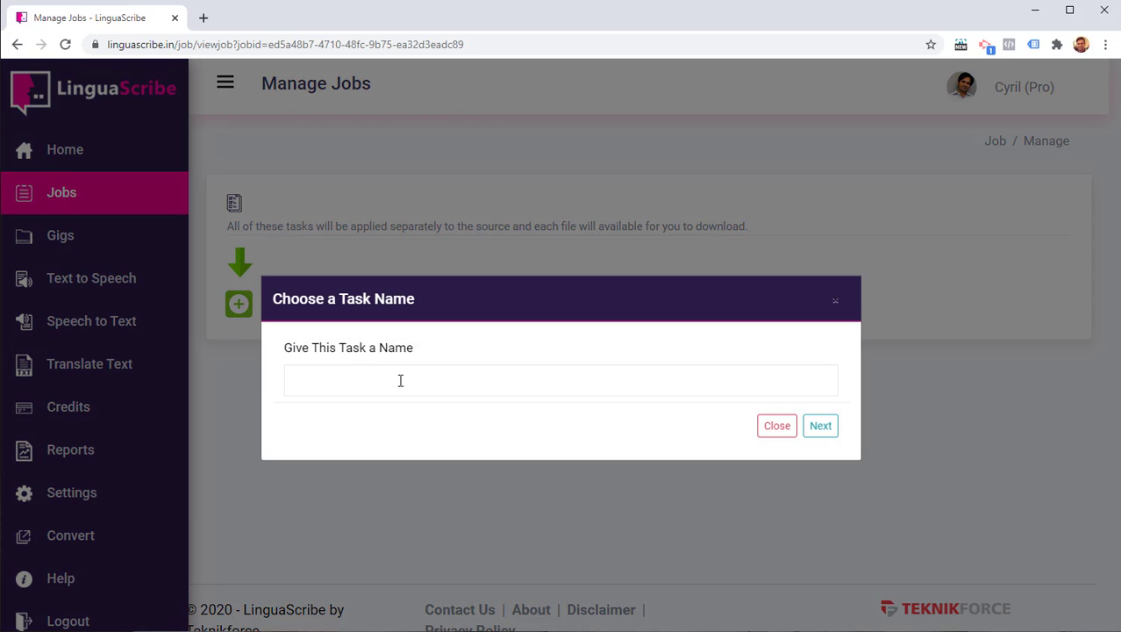
{"action": "left_click", "coordinate": [401, 380]}
{"action": "type", "text": "Convert"}
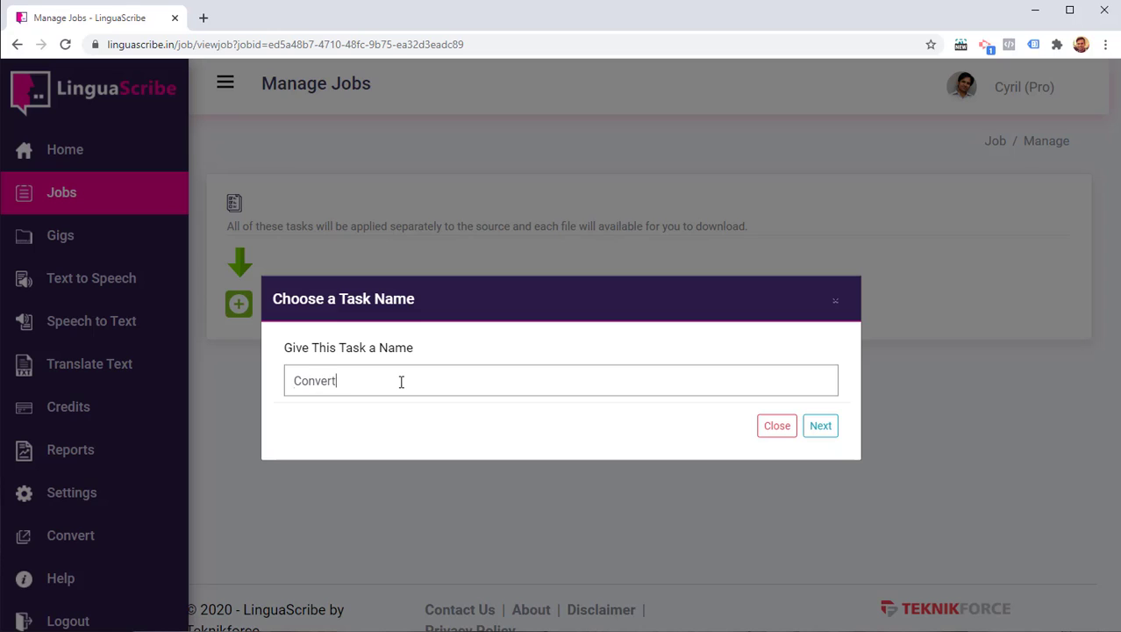
{"action": "type", "text": " to italian"}
{"action": "left_click", "coordinate": [821, 429]}
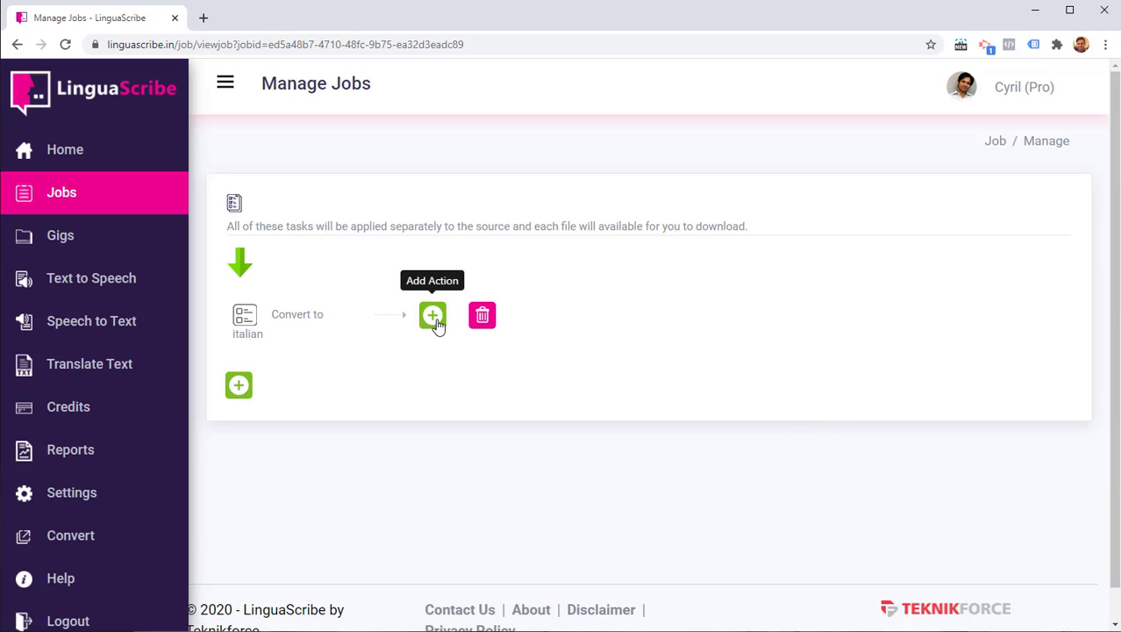
Start a text translation action for the Italian task with Google as the service
{"action": "left_click", "coordinate": [432, 317]}
{"action": "left_click_drag", "start_coordinate": [284, 328], "coordinate": [444, 332]}
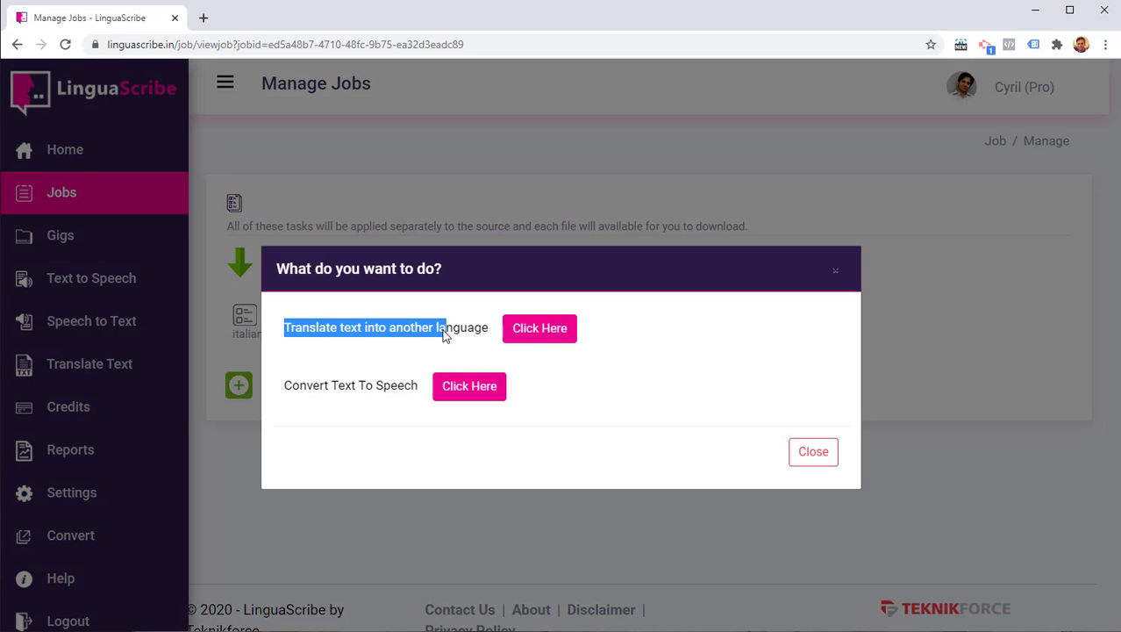
{"action": "left_click", "coordinate": [541, 343]}
{"action": "left_click", "coordinate": [534, 306]}
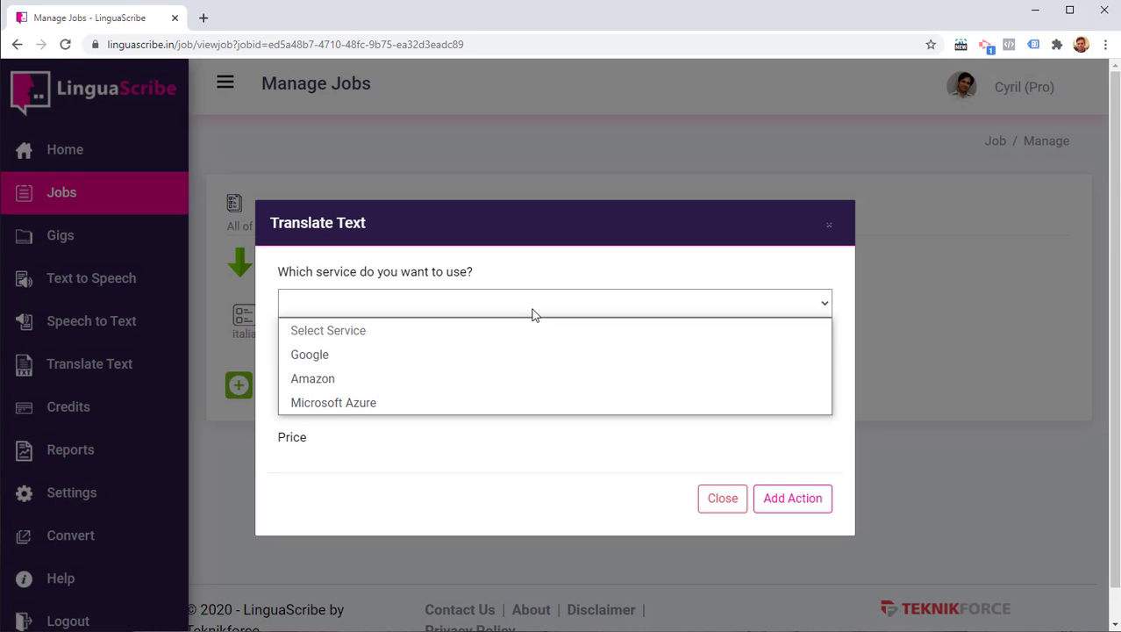
{"action": "left_click", "coordinate": [517, 354]}
Set the translation from English to Italian and add the action to the task
{"action": "left_click", "coordinate": [380, 364]}
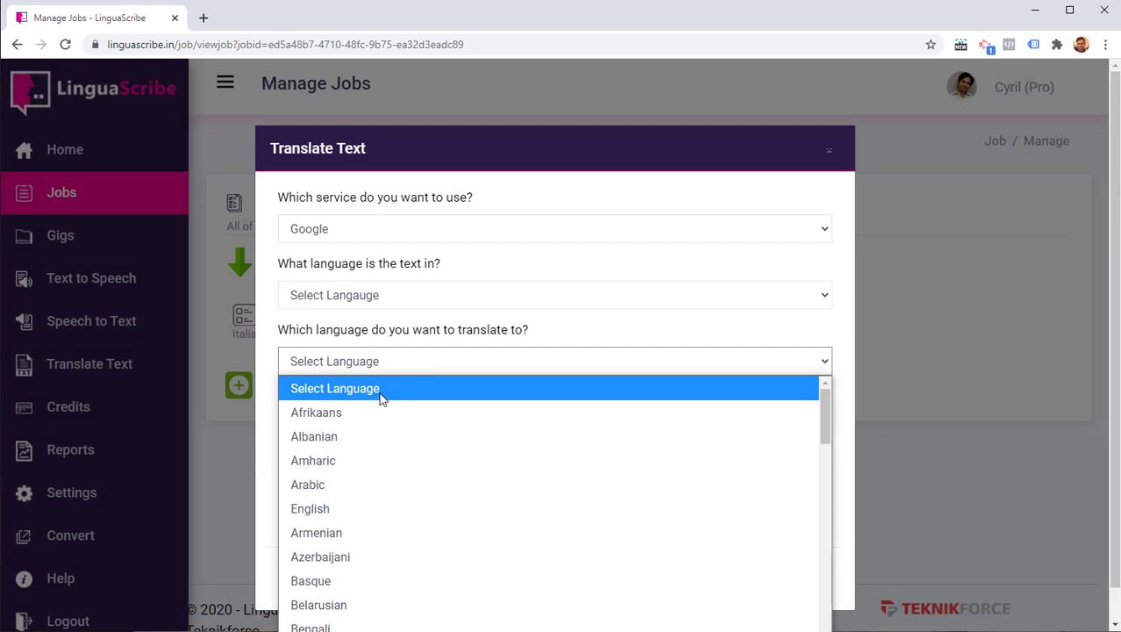
{"action": "left_click", "coordinate": [388, 298]}
{"action": "key", "text": "e"}
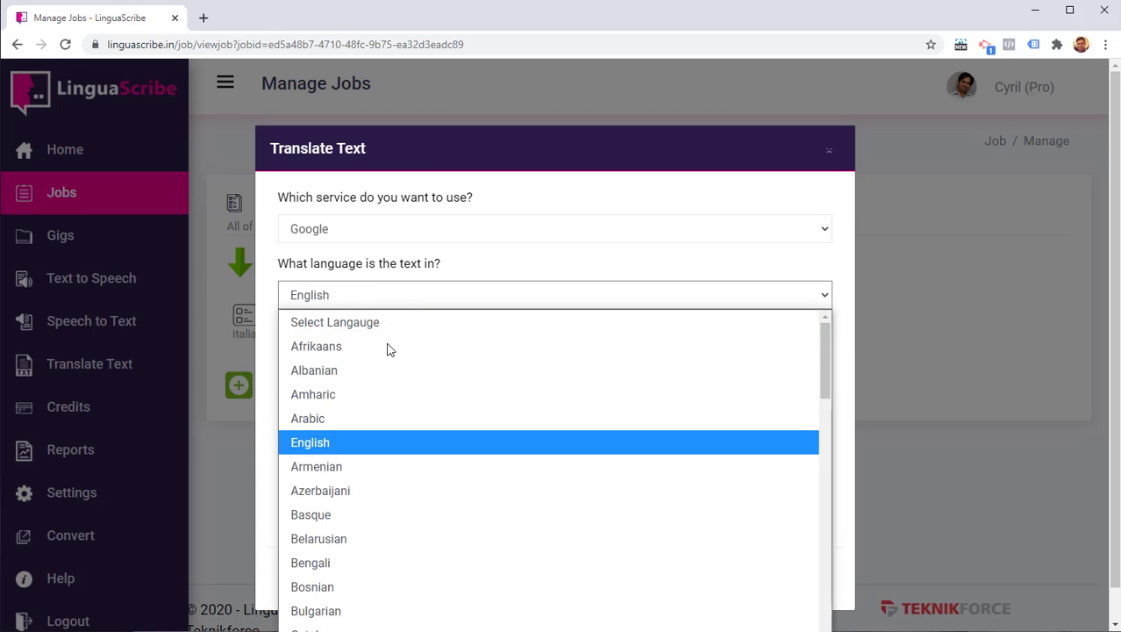
{"action": "key", "text": "Return"}
{"action": "left_click", "coordinate": [408, 365]}
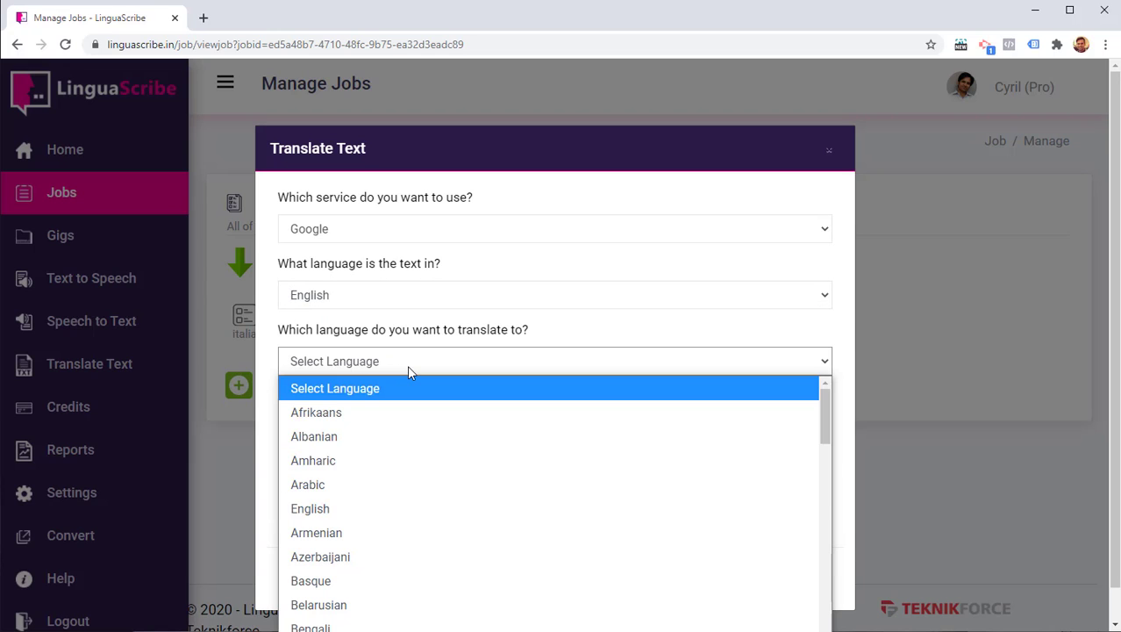
{"action": "key", "text": "i"}
{"action": "key", "text": "t"}
{"action": "key", "text": "Return"}
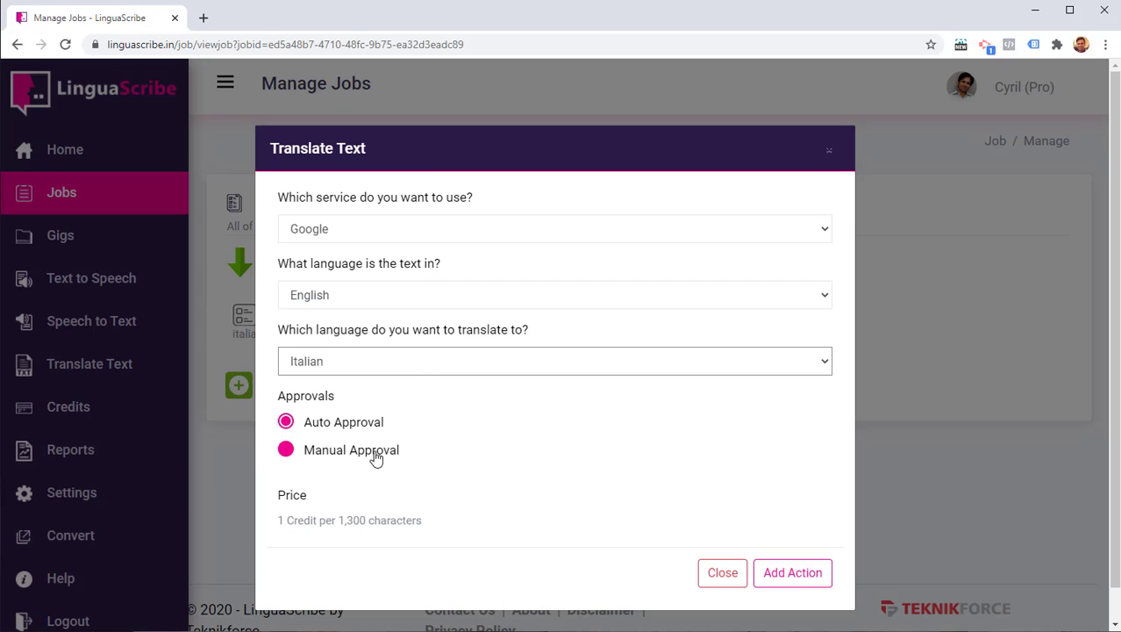
{"action": "left_click", "coordinate": [793, 587]}
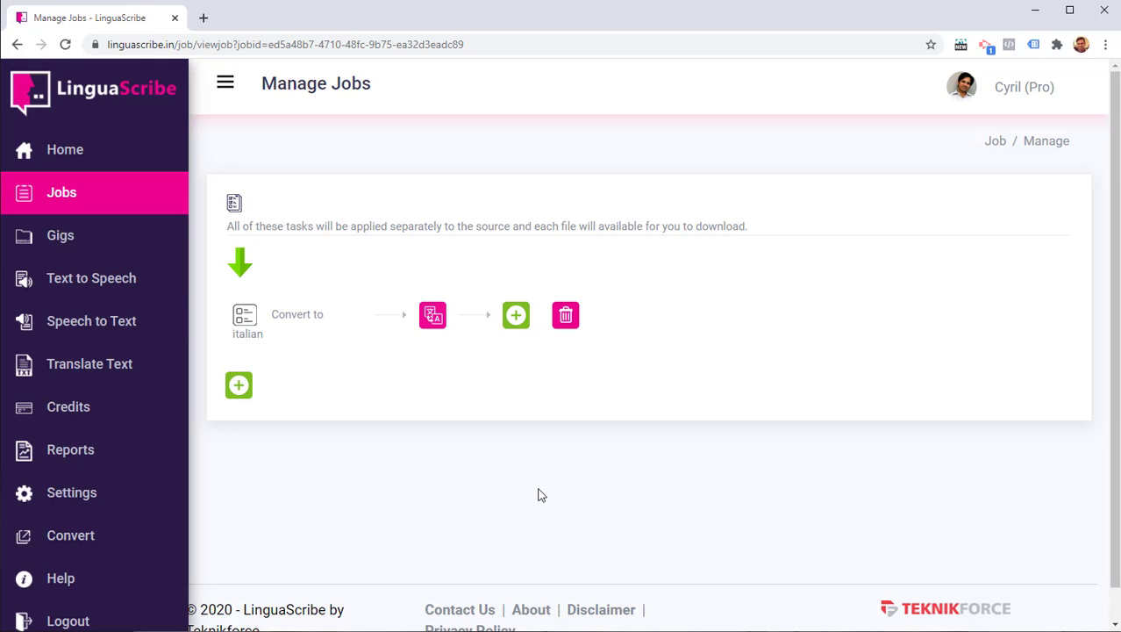
Add a Google text-to-speech action to the Italian task, using Italian (Italy) and the it-IT-Wavenet-B (Female Wavenet) voice
{"action": "left_click", "coordinate": [516, 317]}
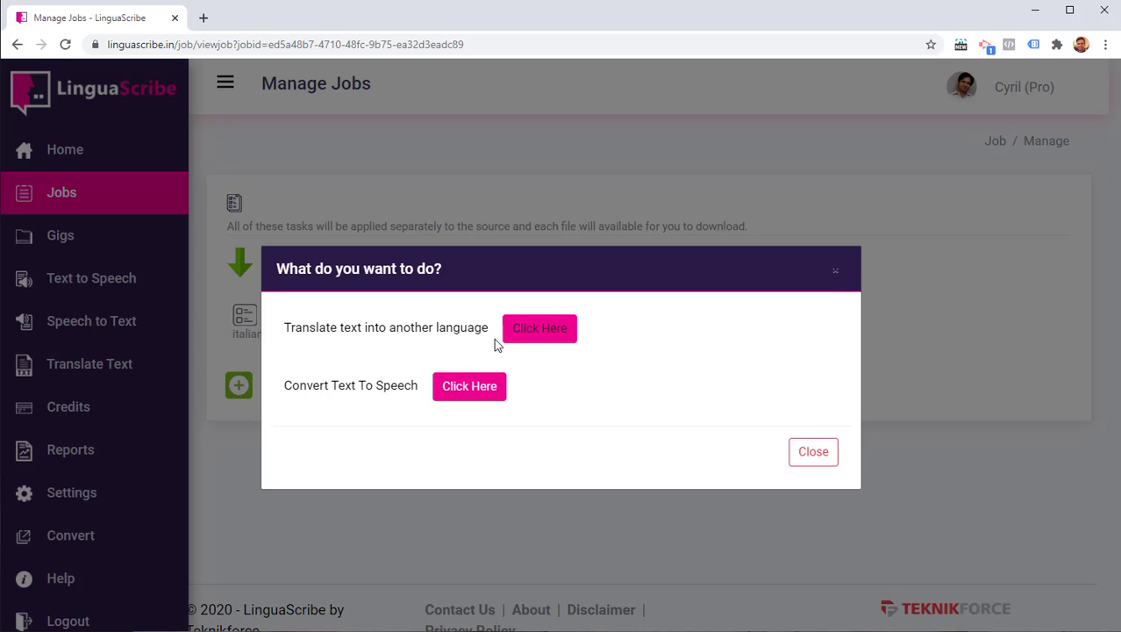
{"action": "left_click", "coordinate": [491, 386]}
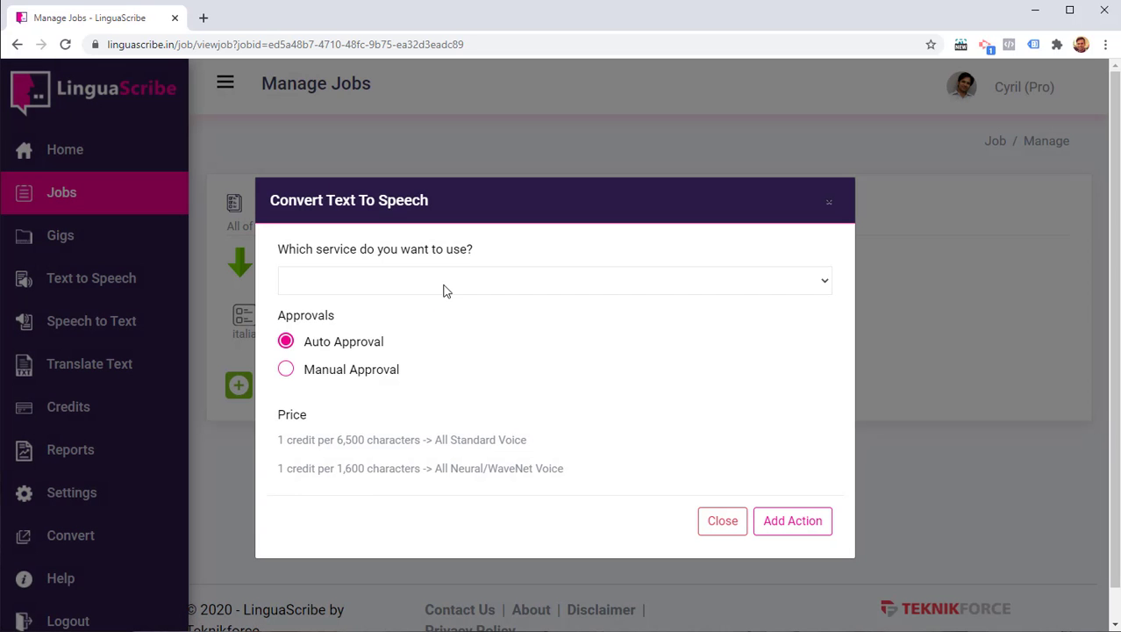
{"action": "left_click", "coordinate": [446, 283]}
{"action": "left_click", "coordinate": [426, 327]}
{"action": "left_click", "coordinate": [416, 318]}
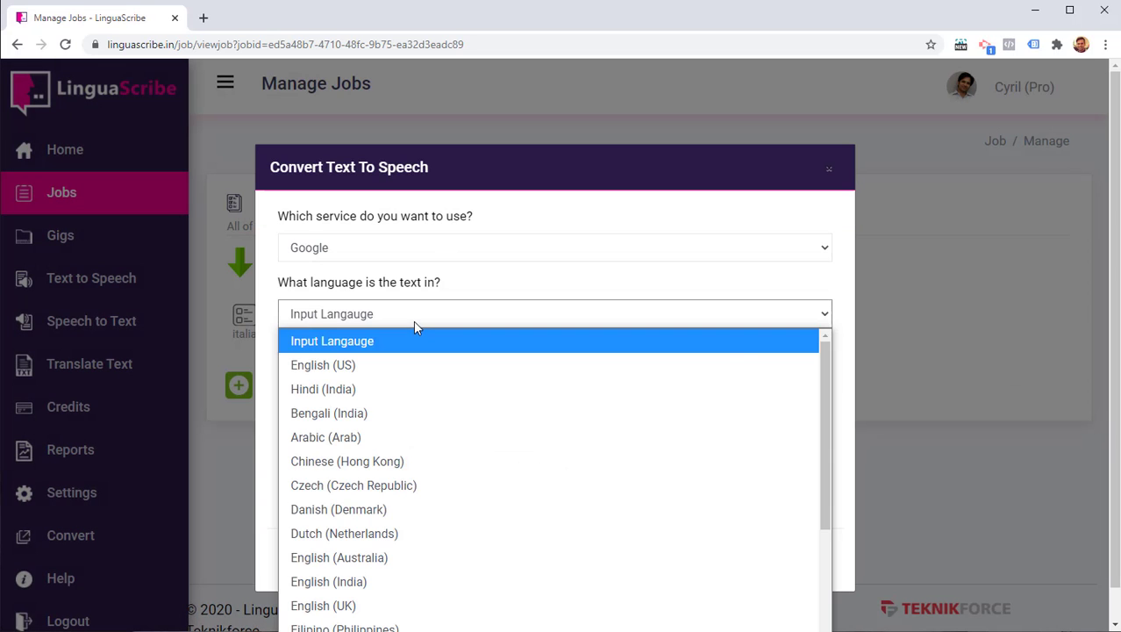
{"action": "type", "text": "ita"}
{"action": "key", "text": "Return"}
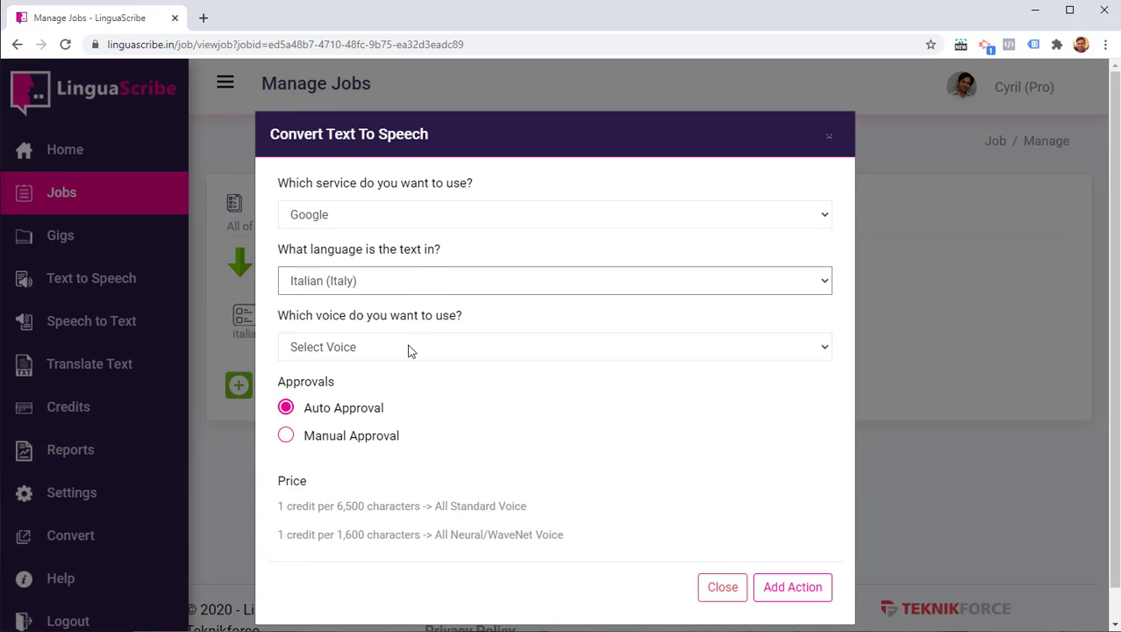
{"action": "left_click", "coordinate": [409, 348]}
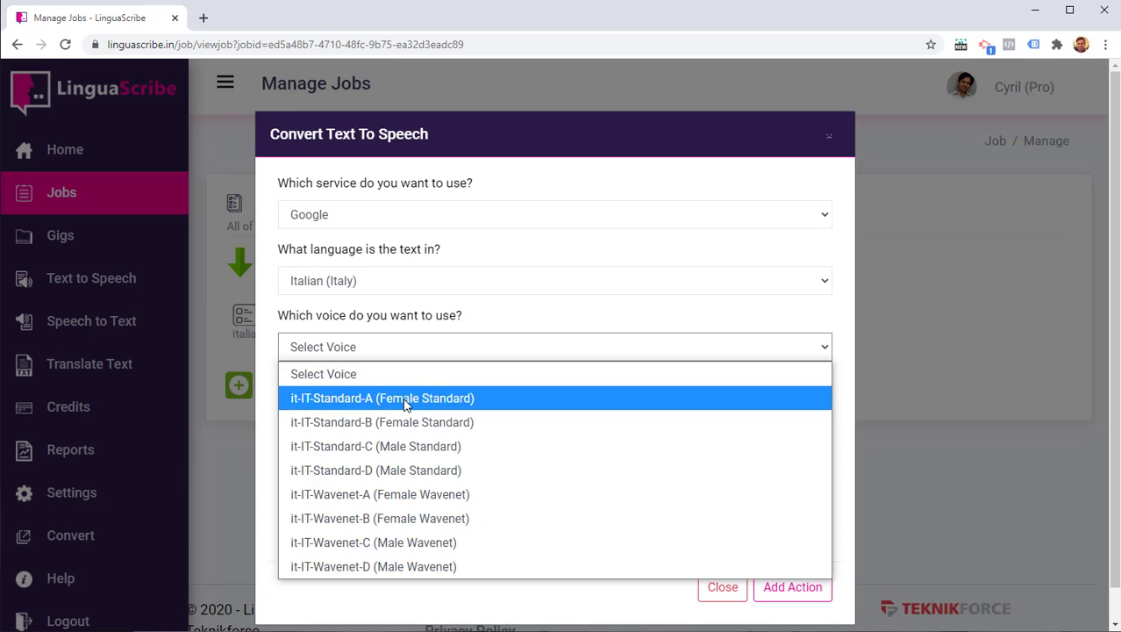
{"action": "left_click", "coordinate": [446, 518]}
{"action": "left_click", "coordinate": [821, 594]}
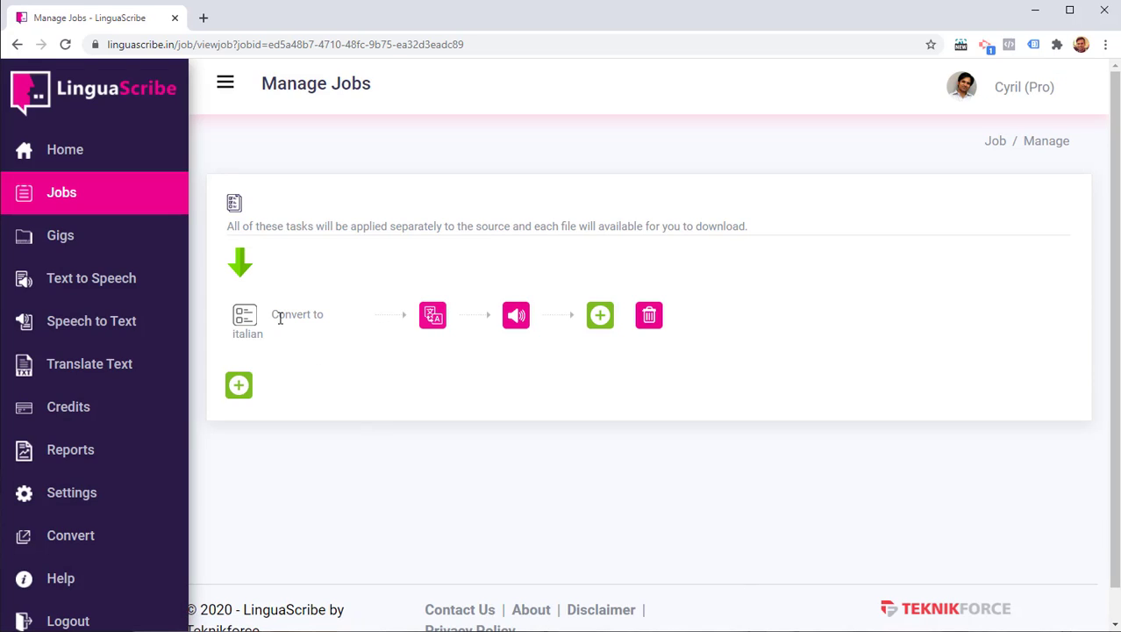
Add a second task named "Convert to French" to the job
{"action": "left_click_drag", "start_coordinate": [280, 319], "coordinate": [300, 338]}
{"action": "left_click", "coordinate": [338, 378]}
{"action": "left_click", "coordinate": [239, 385]}
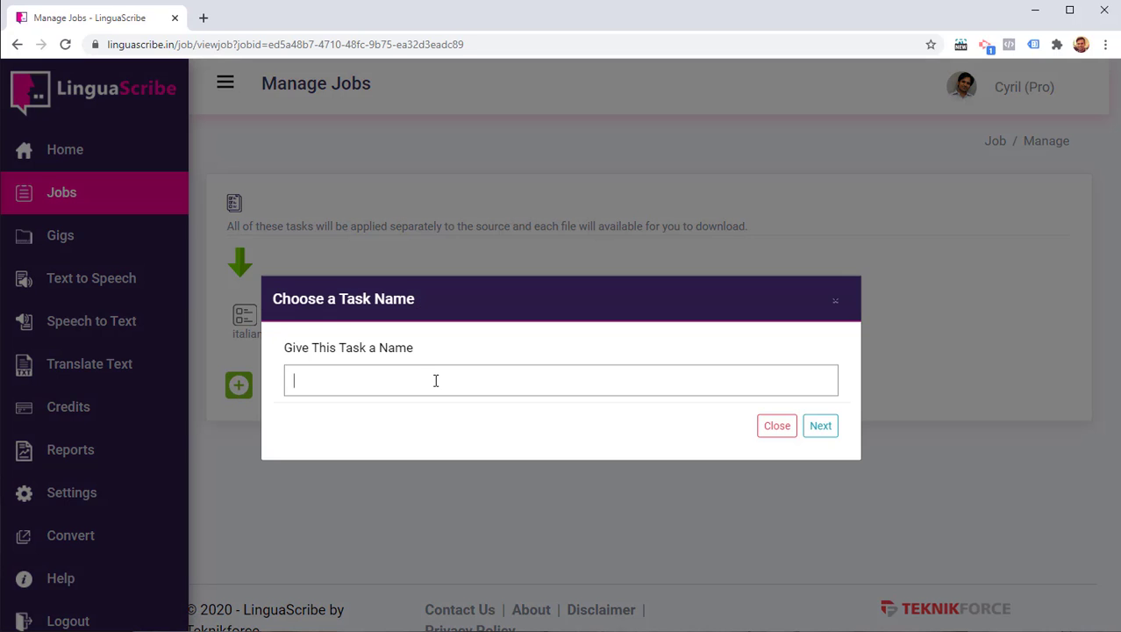
{"action": "type", "text": "Convert to Fresh"}
{"action": "key", "text": "BackSpace"}
{"action": "key", "text": "BackSpace"}
{"action": "type", "text": "nch"}
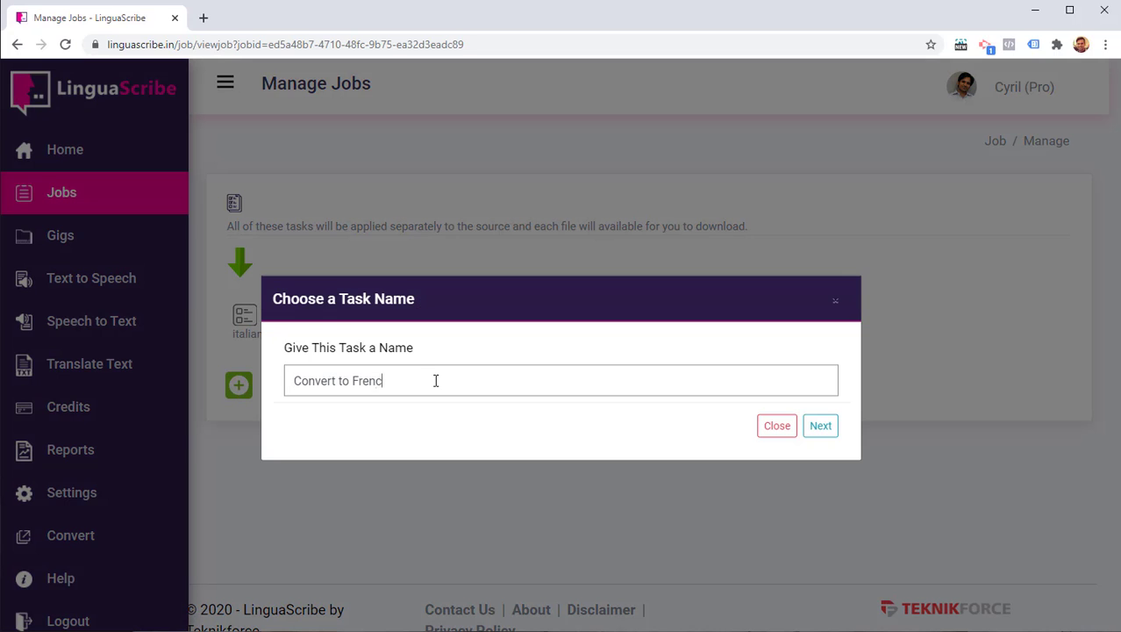
{"action": "left_click", "coordinate": [819, 428]}
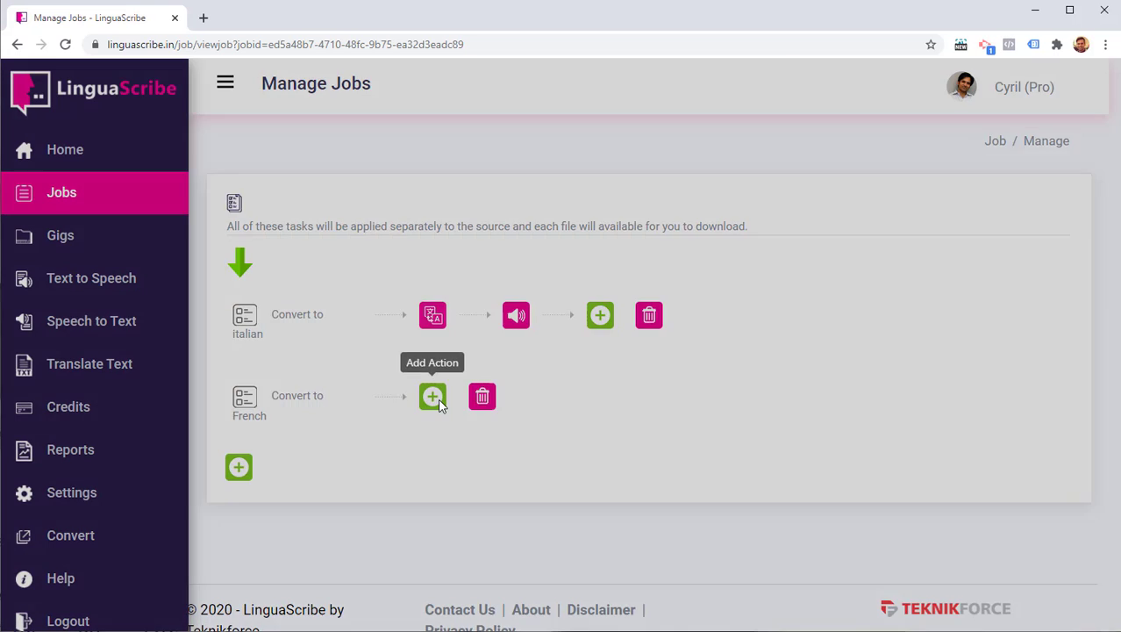
Start a text translation action for the French task with Amazon as the service
{"action": "left_click", "coordinate": [431, 396]}
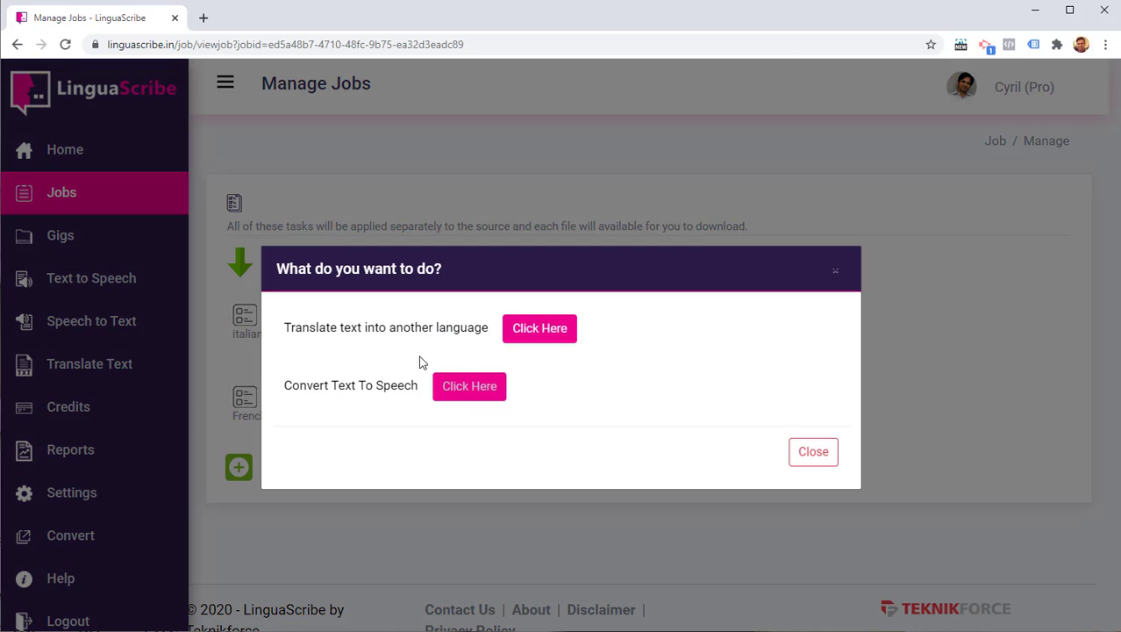
{"action": "left_click", "coordinate": [514, 331]}
{"action": "left_click", "coordinate": [401, 305]}
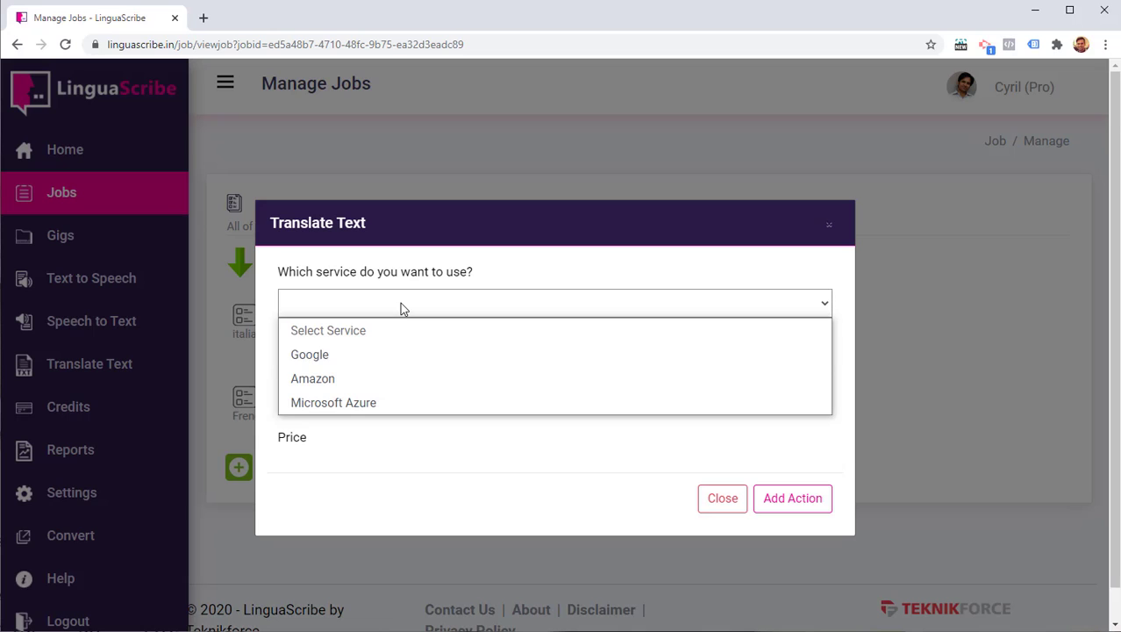
{"action": "key", "text": "Down"}
{"action": "left_click", "coordinate": [376, 390]}
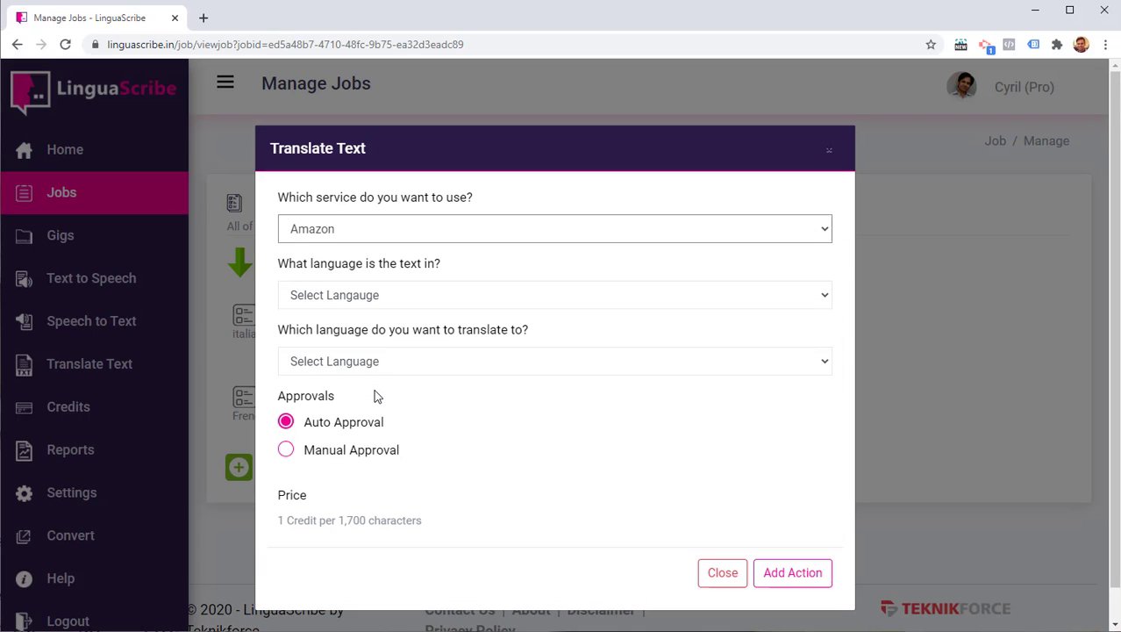
{"action": "left_click", "coordinate": [406, 298]}
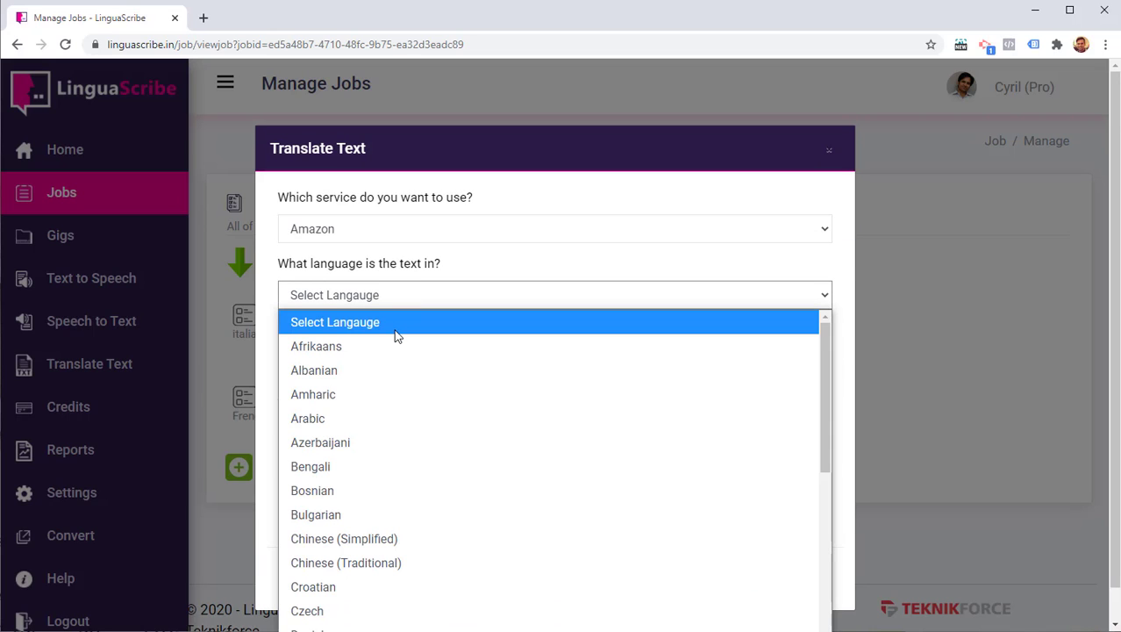
{"action": "type", "text": "it"}
{"action": "key", "text": "Return"}
Set the translation from English to French and add the action to the French task
{"action": "left_click", "coordinate": [417, 299]}
{"action": "key", "text": "e"}
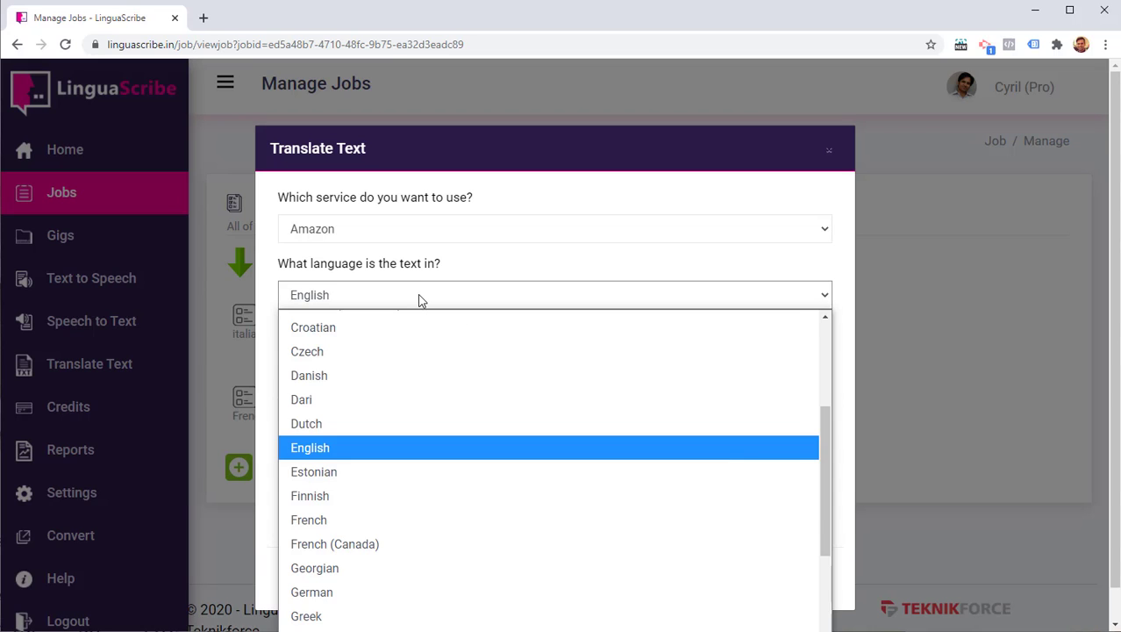
{"action": "key", "text": "Return"}
{"action": "left_click", "coordinate": [457, 373]}
{"action": "type", "text": "fr"}
{"action": "key", "text": "Return"}
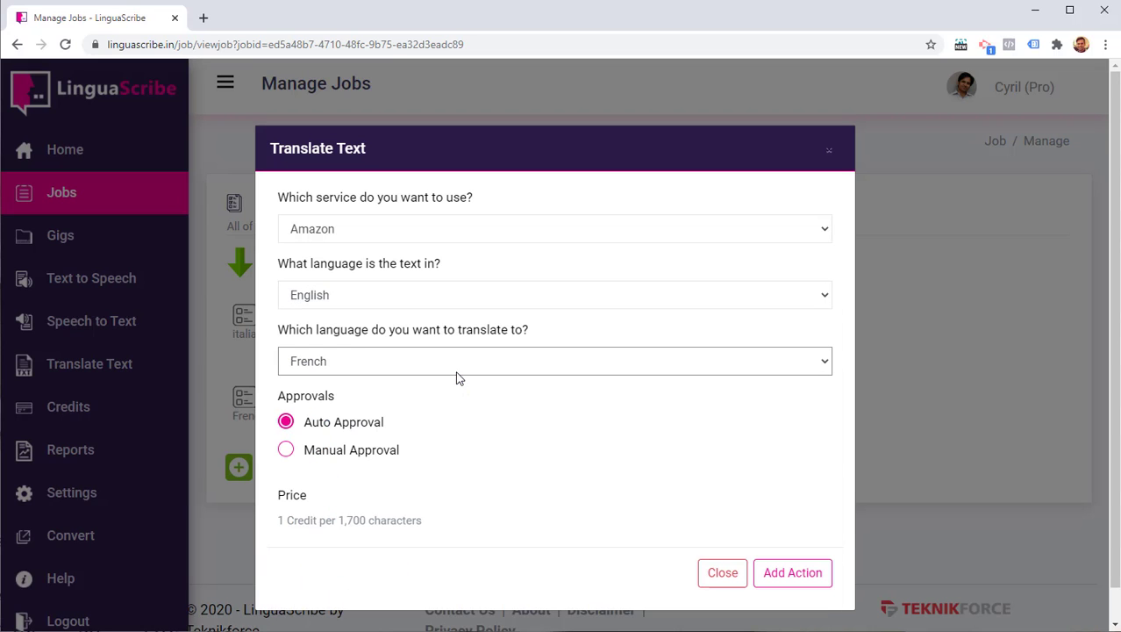
{"action": "left_click", "coordinate": [795, 581]}
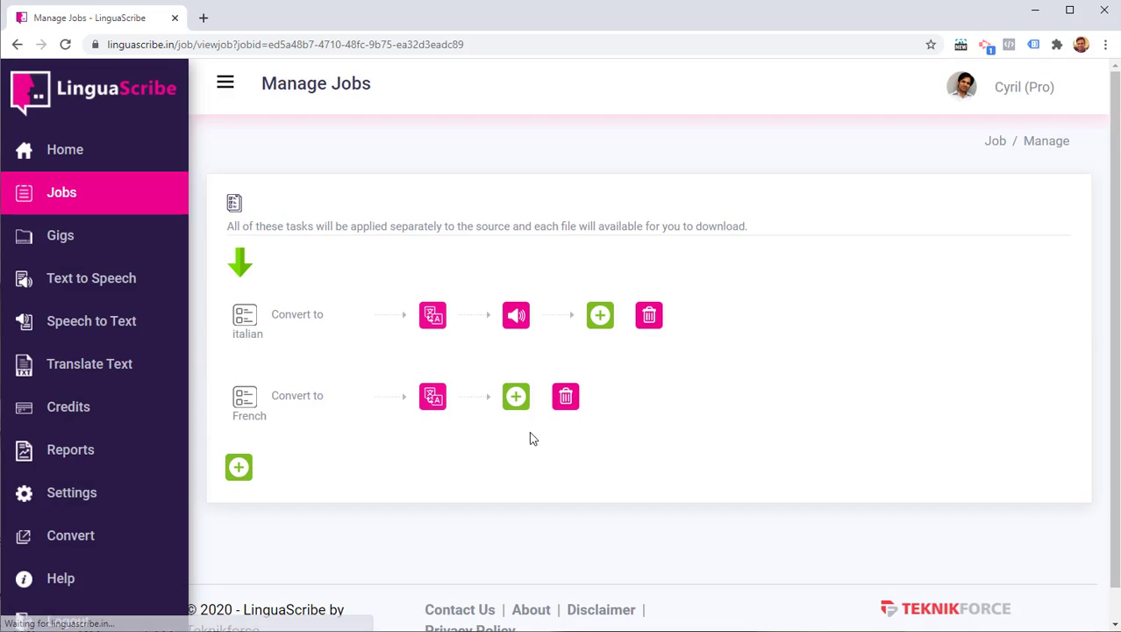
Start a text-to-speech action for the French task with Microsoft Azure as the service
{"action": "left_click", "coordinate": [516, 396]}
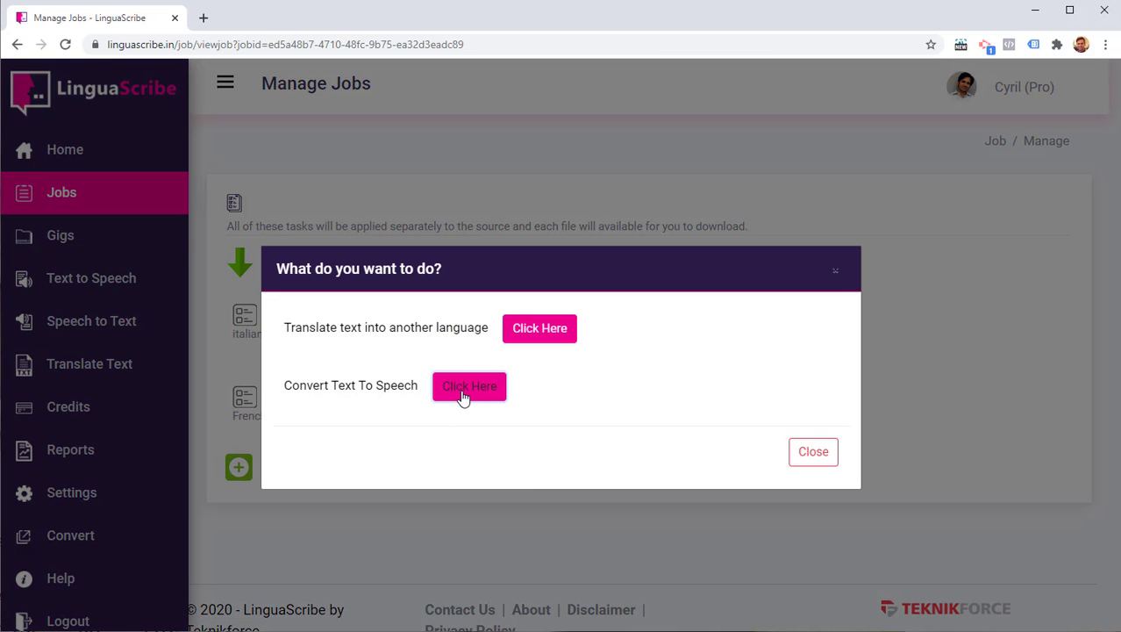
{"action": "left_click", "coordinate": [463, 397]}
{"action": "left_click", "coordinate": [395, 281]}
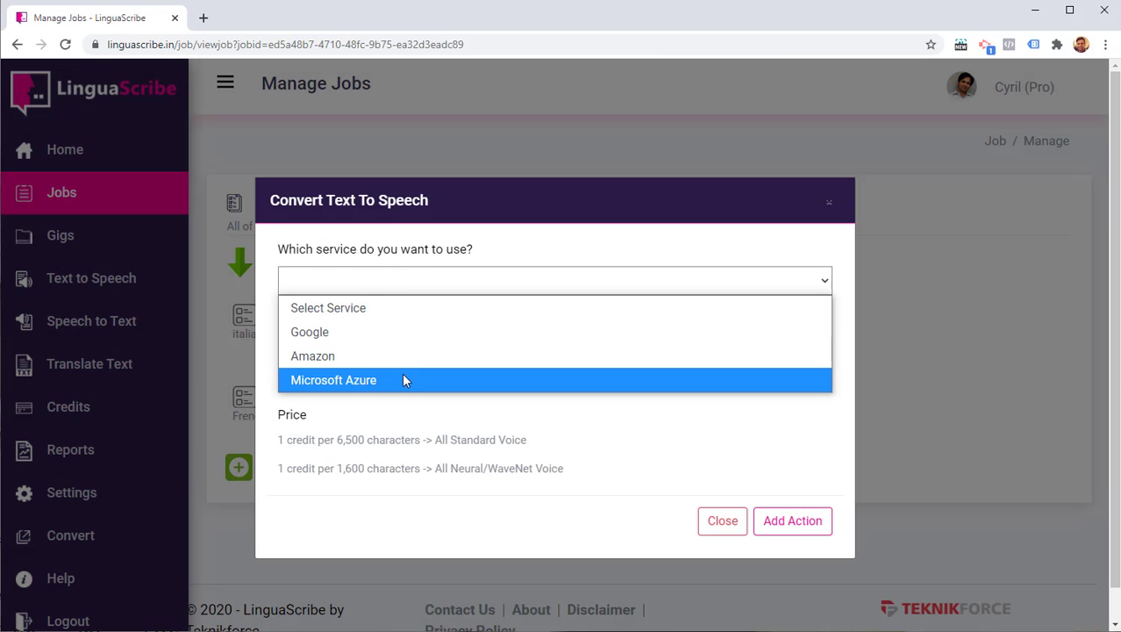
{"action": "left_click", "coordinate": [400, 378]}
Set the input language of the French text-to-speech action to French (France)
{"action": "left_click", "coordinate": [403, 315]}
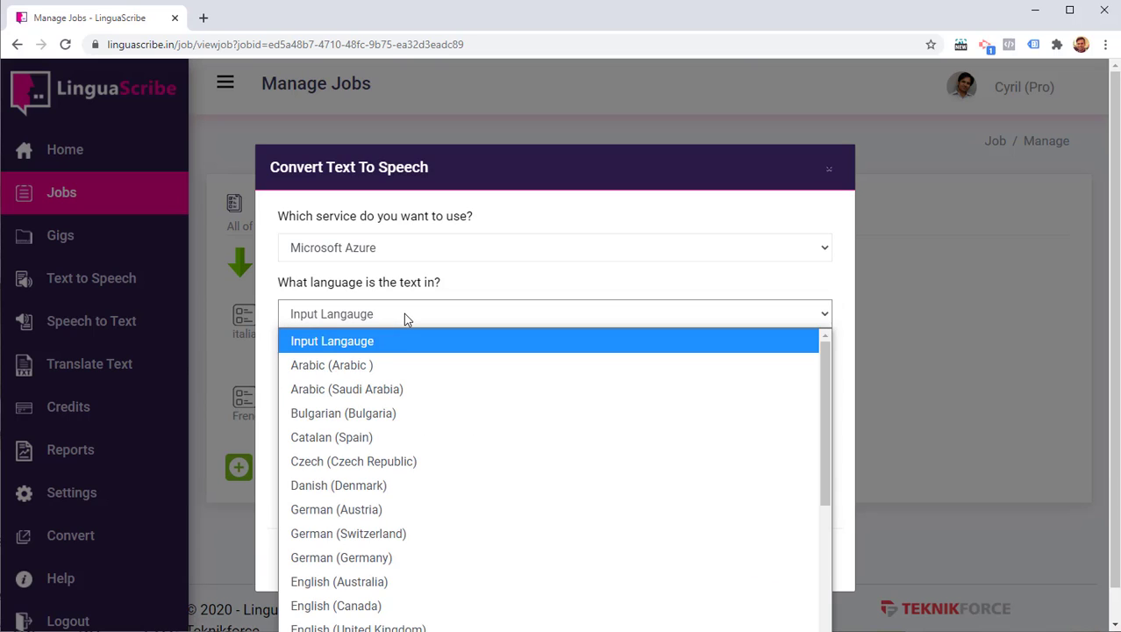
{"action": "type", "text": "fr"}
{"action": "key", "text": "Return"}
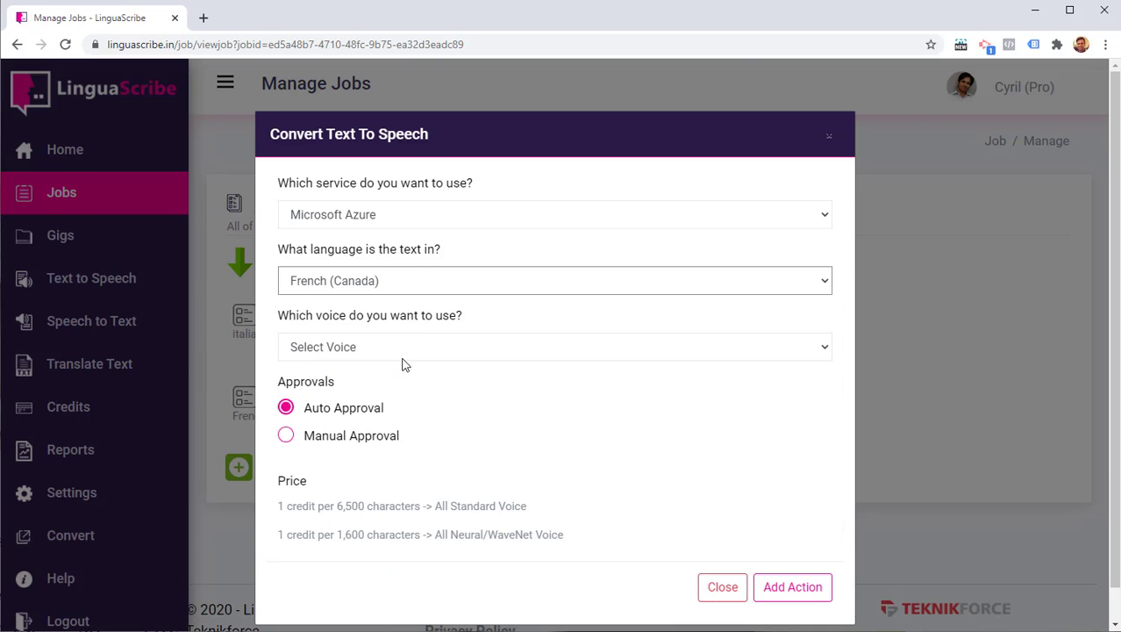
{"action": "left_click", "coordinate": [421, 279]}
{"action": "scroll", "coordinate": [452, 551], "scroll_direction": "down", "scroll_amount": 2}
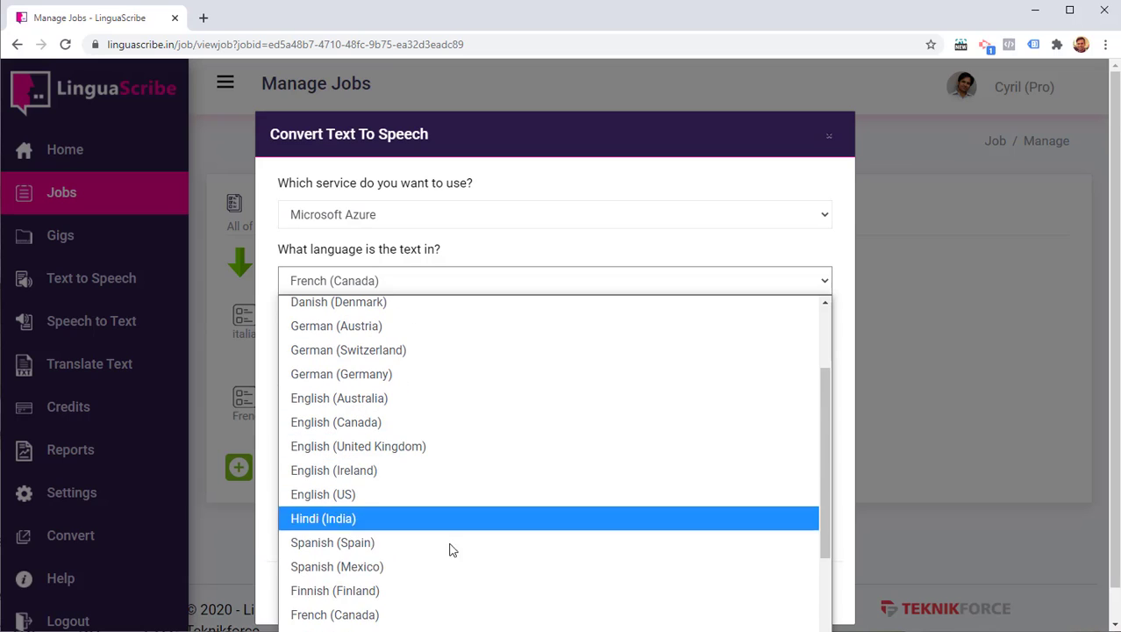
{"action": "left_click", "coordinate": [438, 628]}
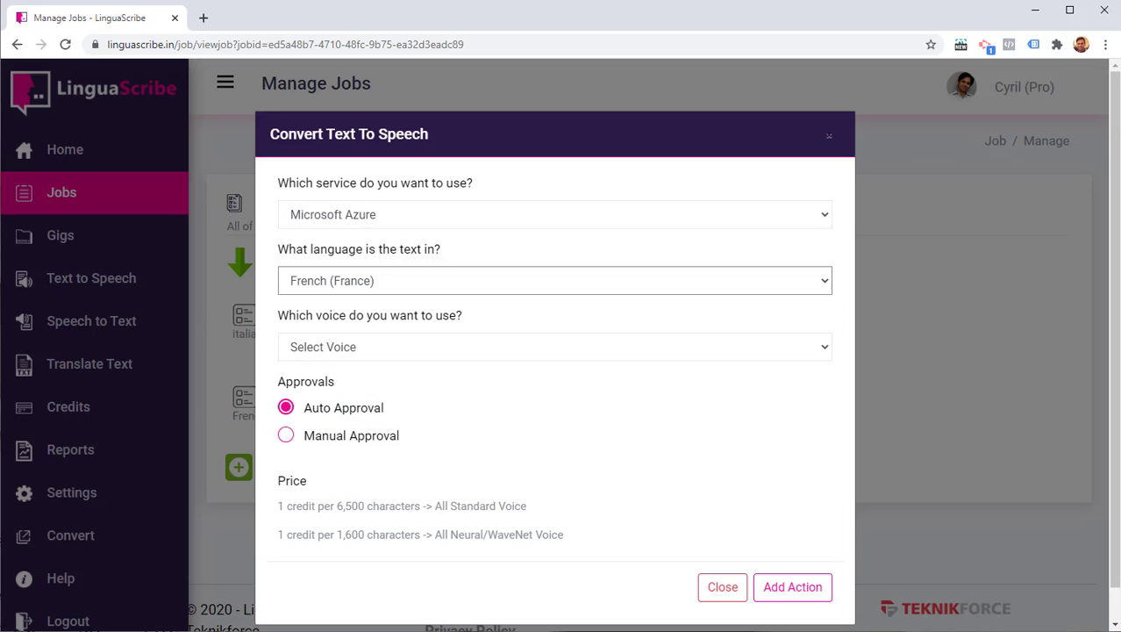
Choose the Denise (Female Neural) voice and add the text-to-speech action to the French task
{"action": "left_click", "coordinate": [432, 347]}
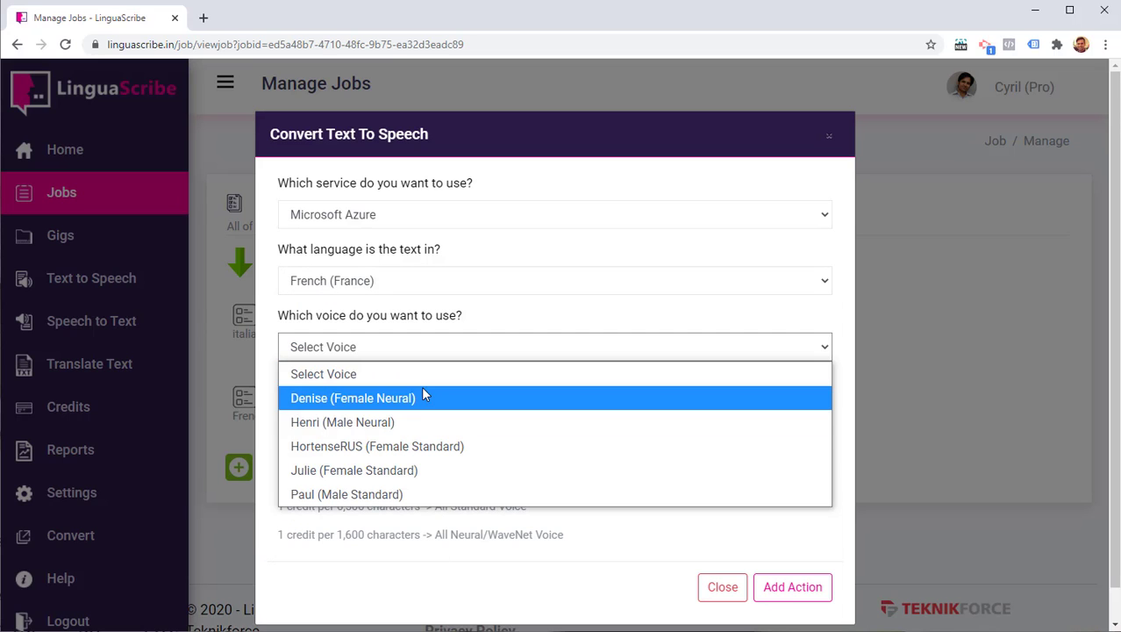
{"action": "left_click", "coordinate": [453, 403]}
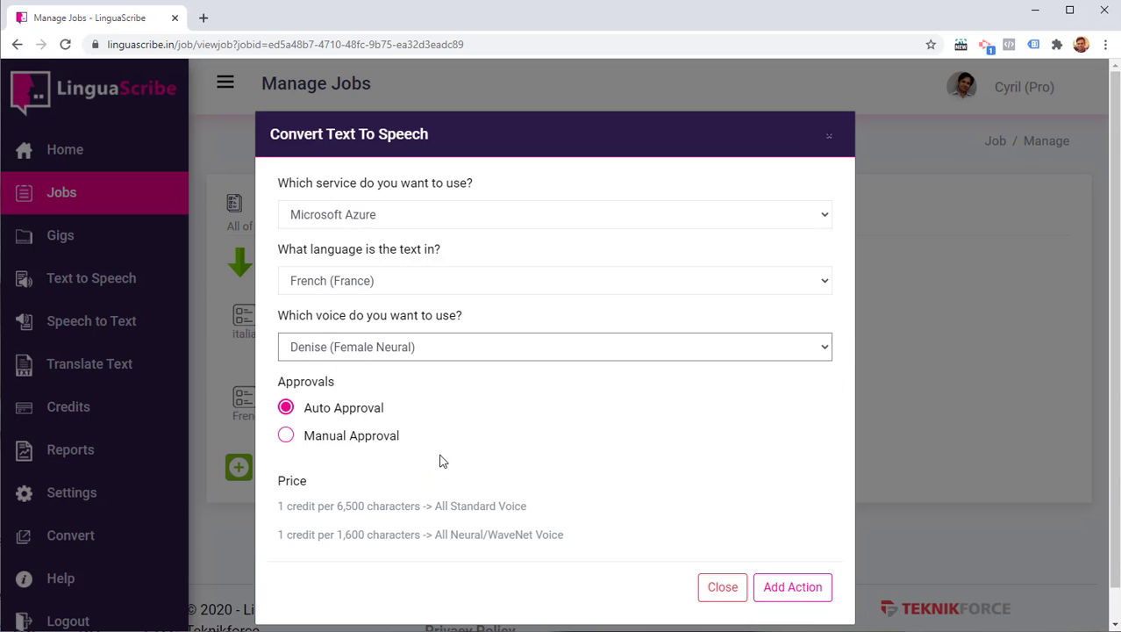
{"action": "left_click", "coordinate": [794, 587]}
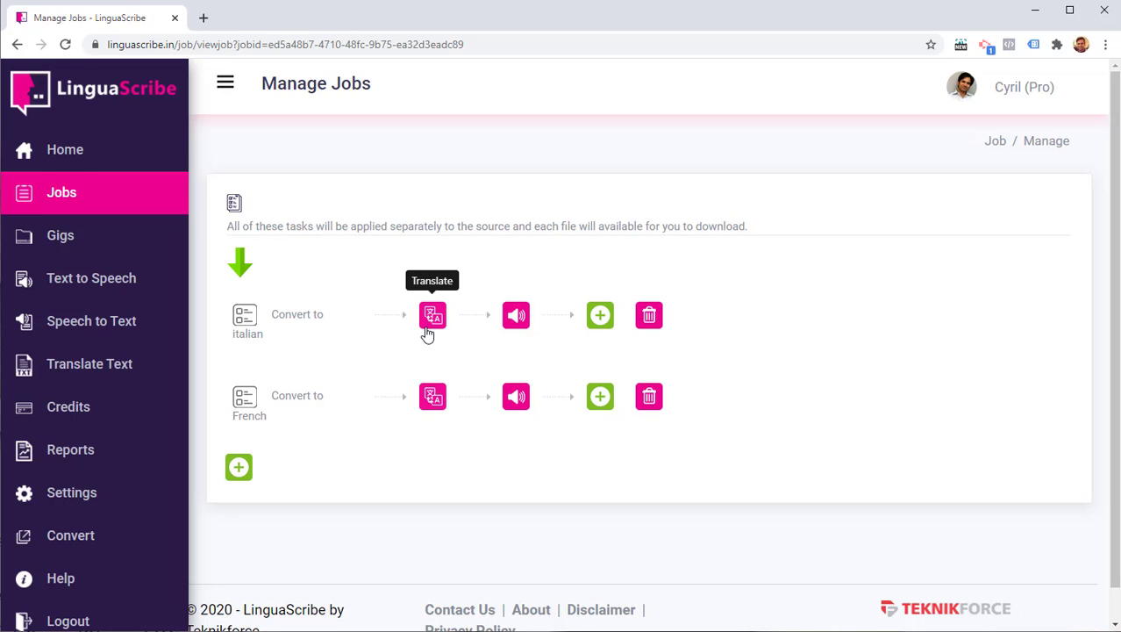
Start a new gig named "November 13" for the job "Convert my blog post to 5 langauge podcast" and proceed to its text entry
{"action": "left_click", "coordinate": [59, 235]}
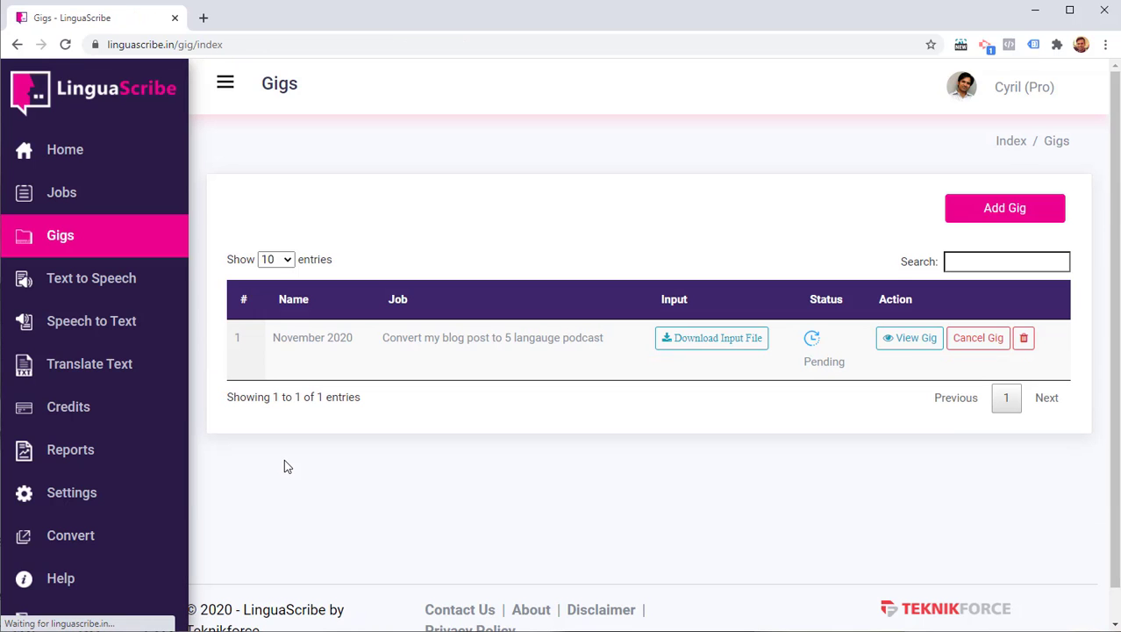
{"action": "left_click", "coordinate": [957, 217]}
{"action": "left_click", "coordinate": [449, 339]}
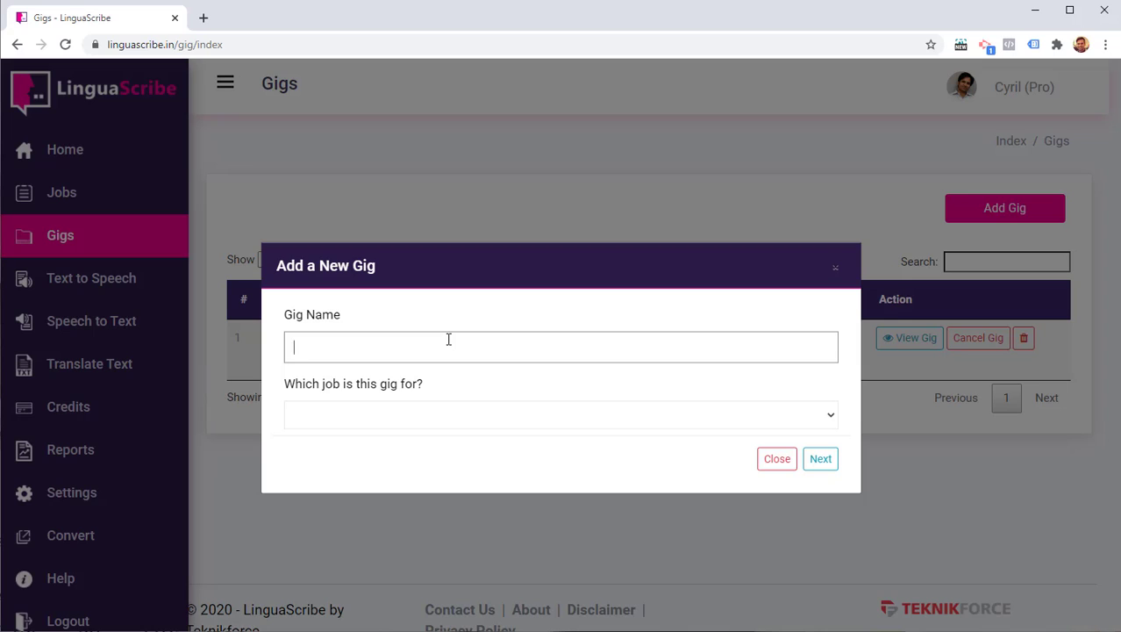
{"action": "type", "text": "November 13"}
{"action": "left_click", "coordinate": [490, 415]}
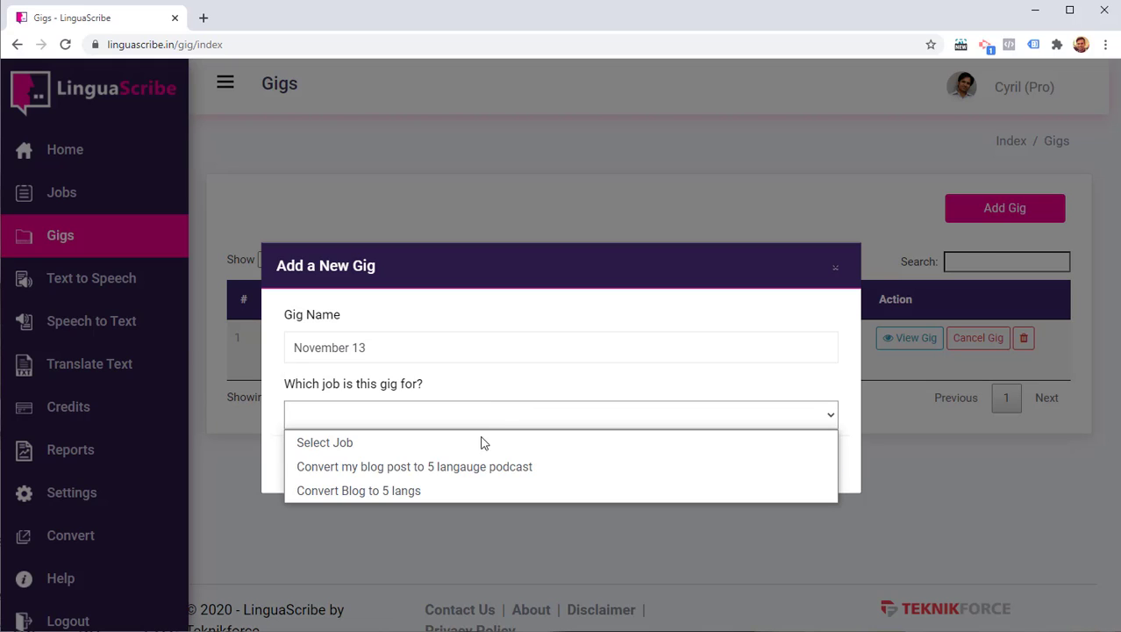
{"action": "left_click", "coordinate": [463, 478]}
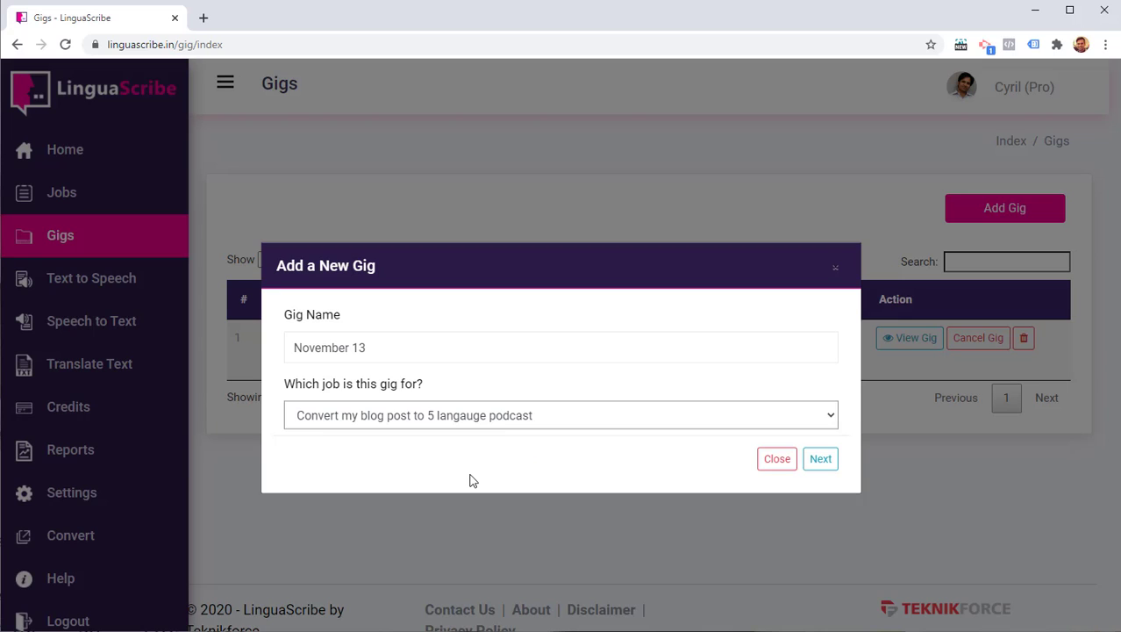
{"action": "left_click", "coordinate": [828, 461]}
Enter "This is my test content" as the gig's source text and add the gig
{"action": "left_click", "coordinate": [530, 345]}
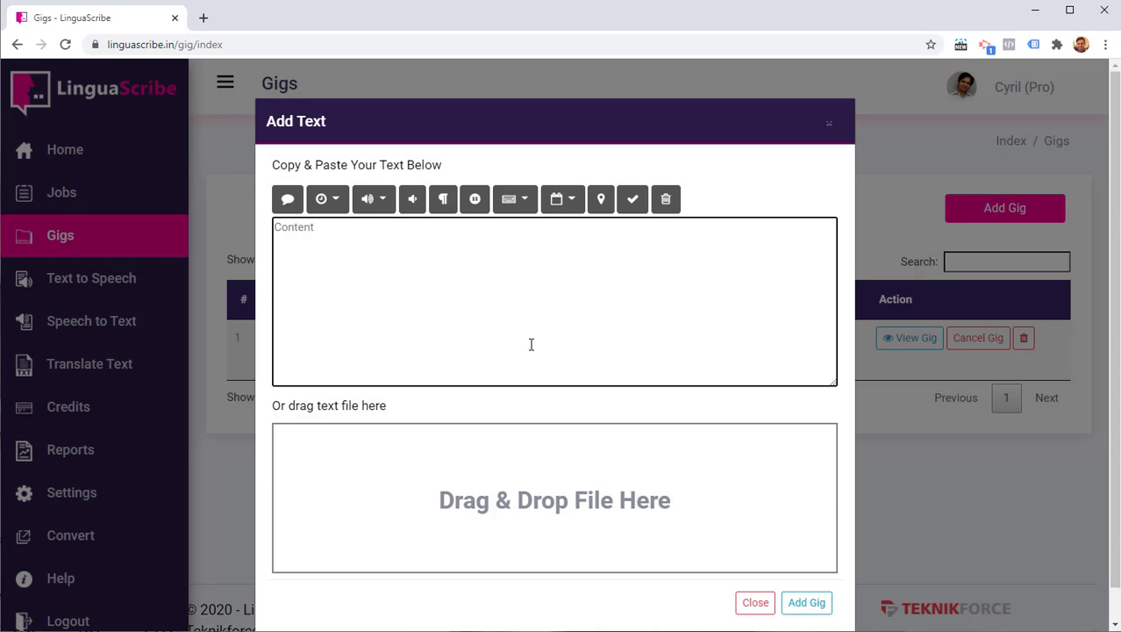
{"action": "type", "text": "This is my test content"}
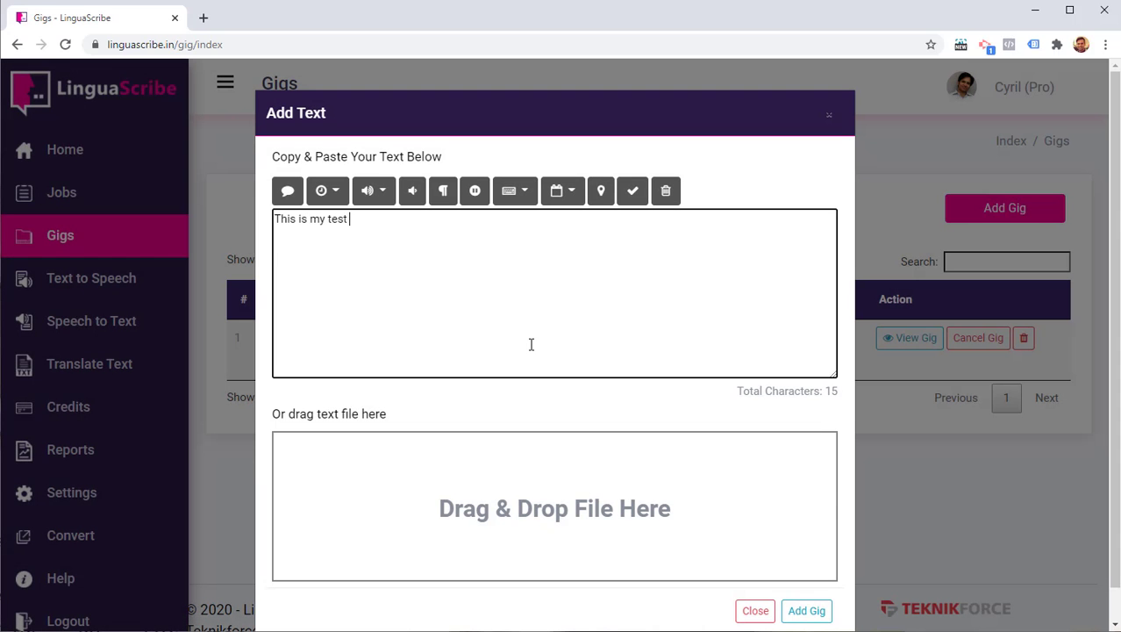
{"action": "left_click", "coordinate": [797, 610]}
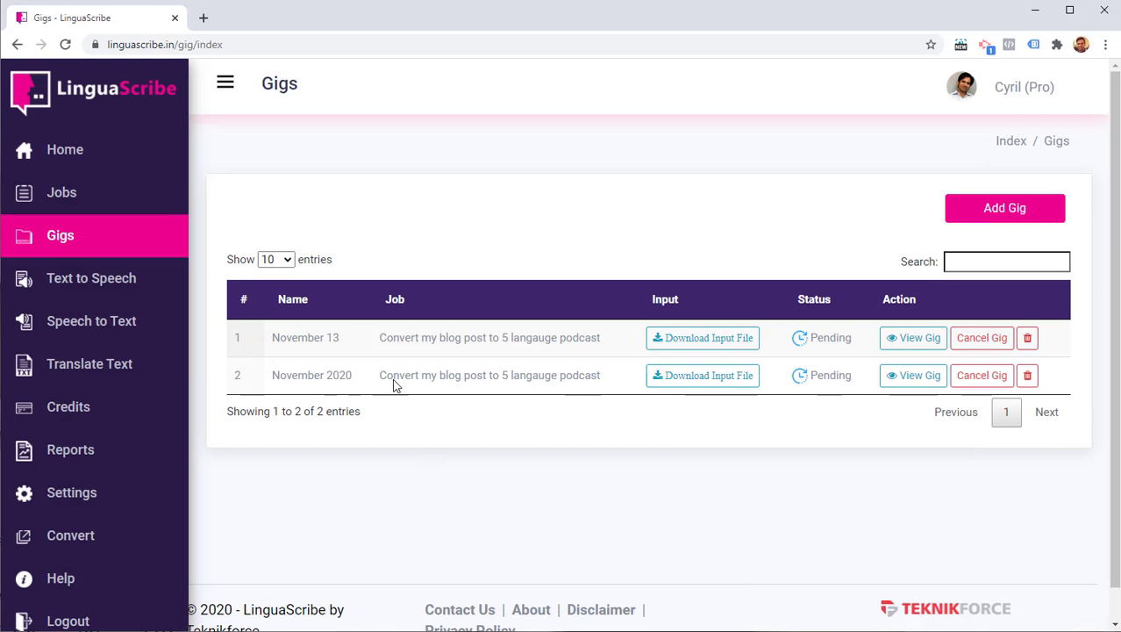
Open the November 13 gig and examine the actions and status of its tasks
{"action": "left_click_drag", "start_coordinate": [404, 341], "coordinate": [516, 333]}
{"action": "left_click", "coordinate": [559, 332]}
{"action": "left_click", "coordinate": [920, 342]}
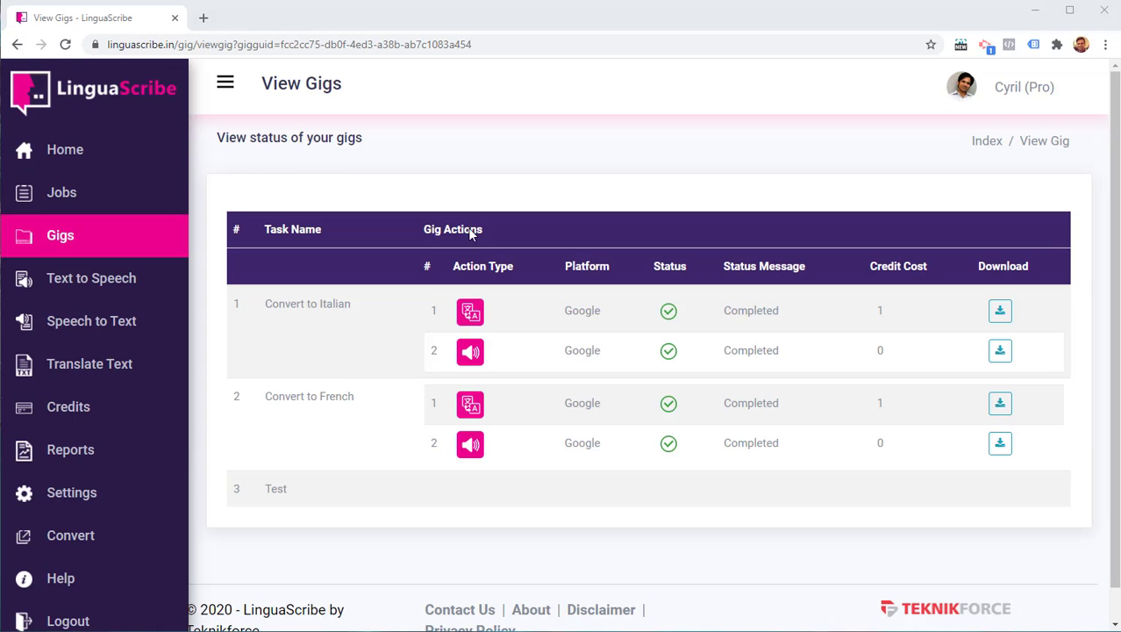
{"action": "left_click_drag", "start_coordinate": [260, 309], "coordinate": [334, 320]}
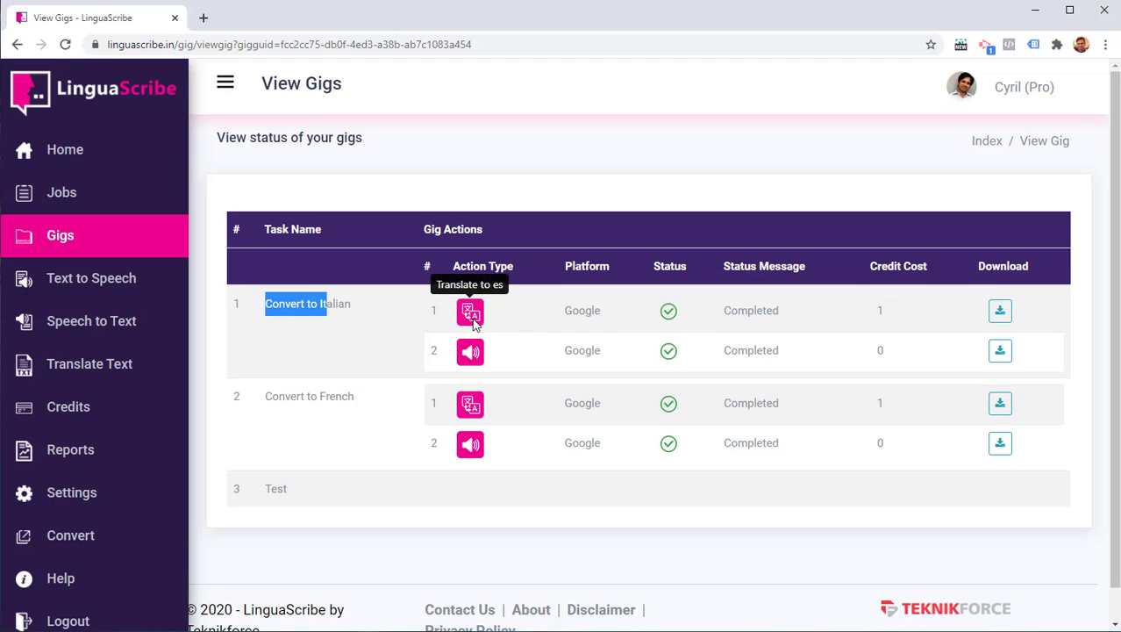
{"action": "left_click", "coordinate": [530, 332]}
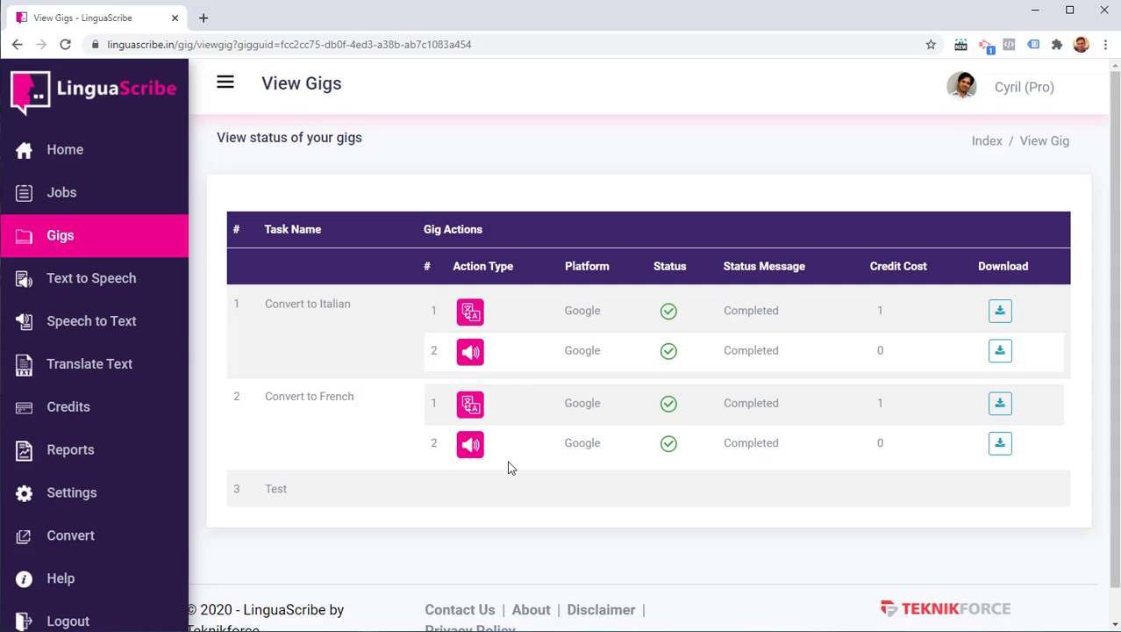
Download the Italian task's translated text file and play its speech audio, returning to the gig view
{"action": "left_click", "coordinate": [1002, 315]}
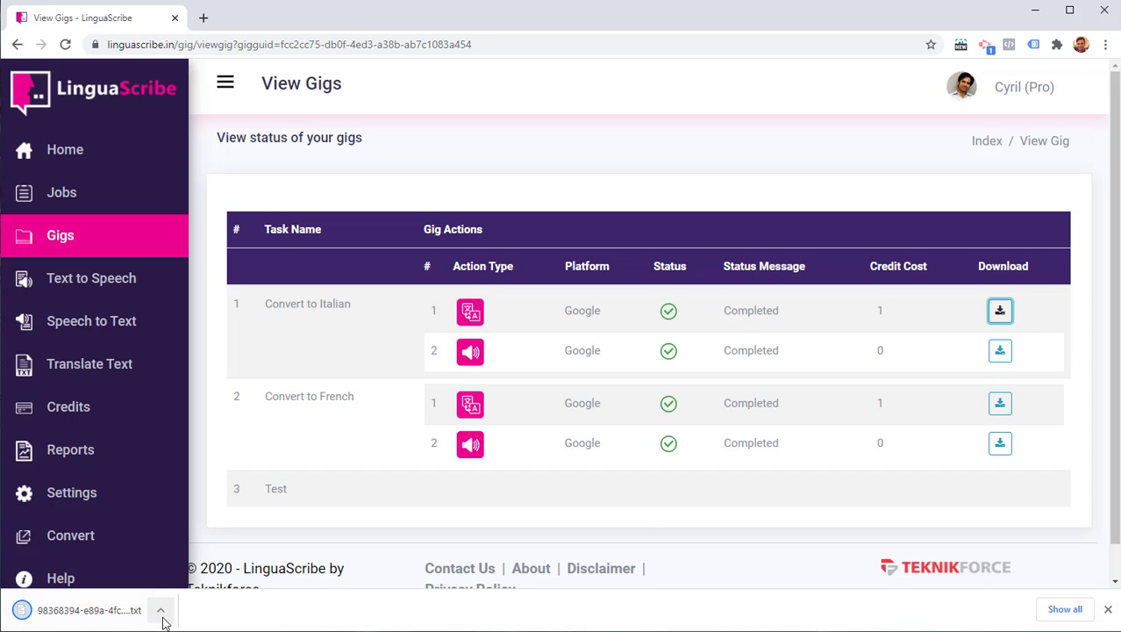
{"action": "left_click", "coordinate": [1001, 353]}
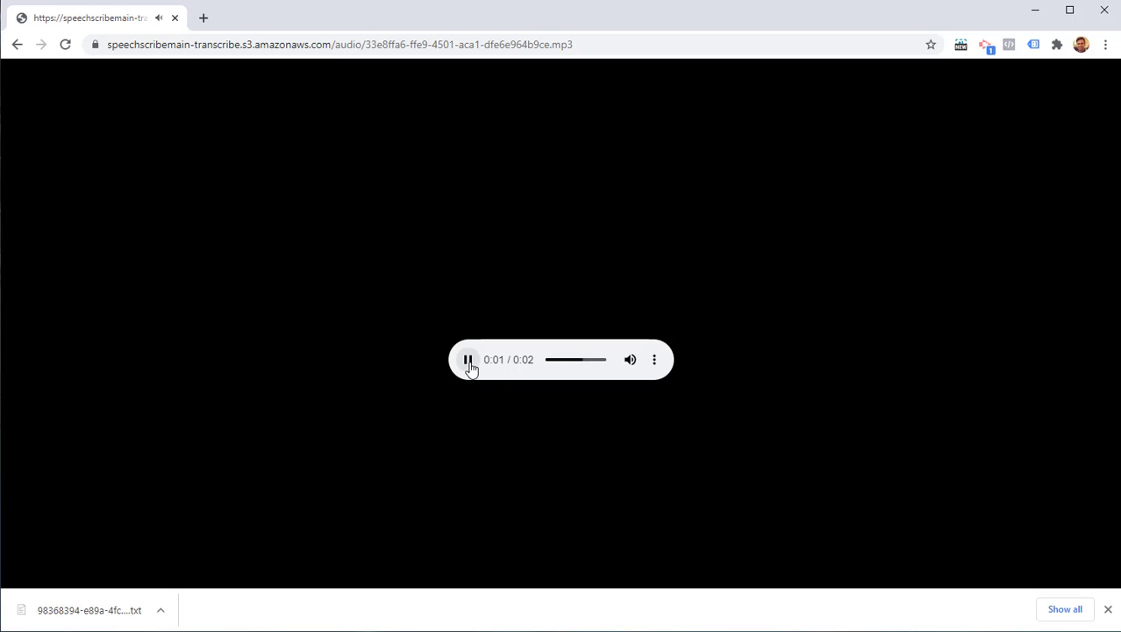
{"action": "left_click", "coordinate": [17, 46]}
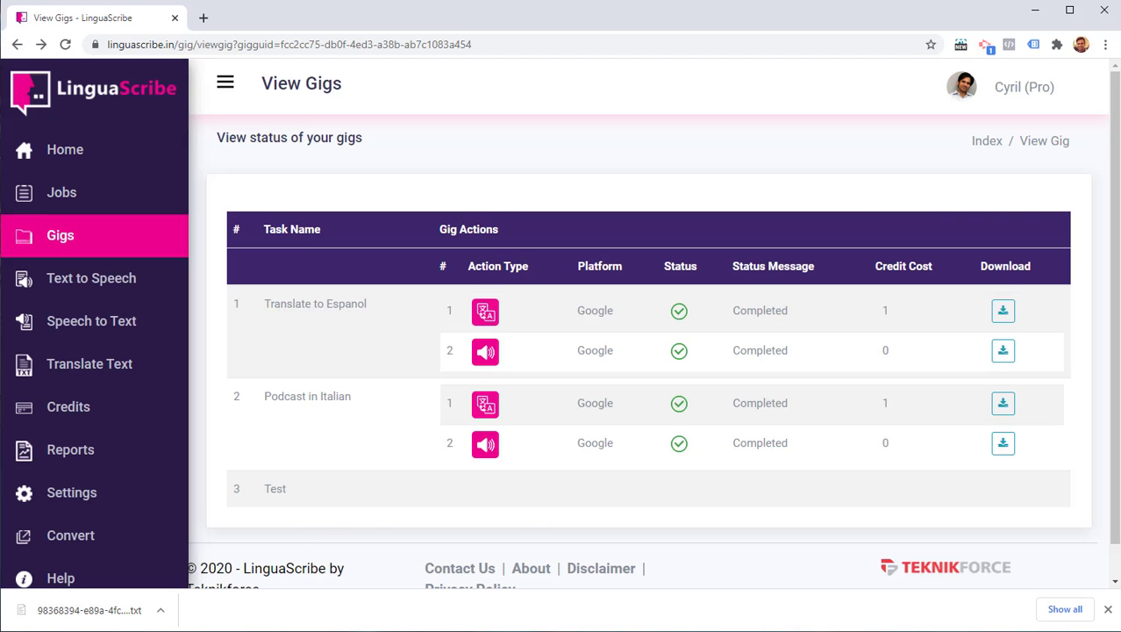
View the downloaded translation text file in Visual Studio Code and return to the browser
{"action": "left_click", "coordinate": [151, 610]}
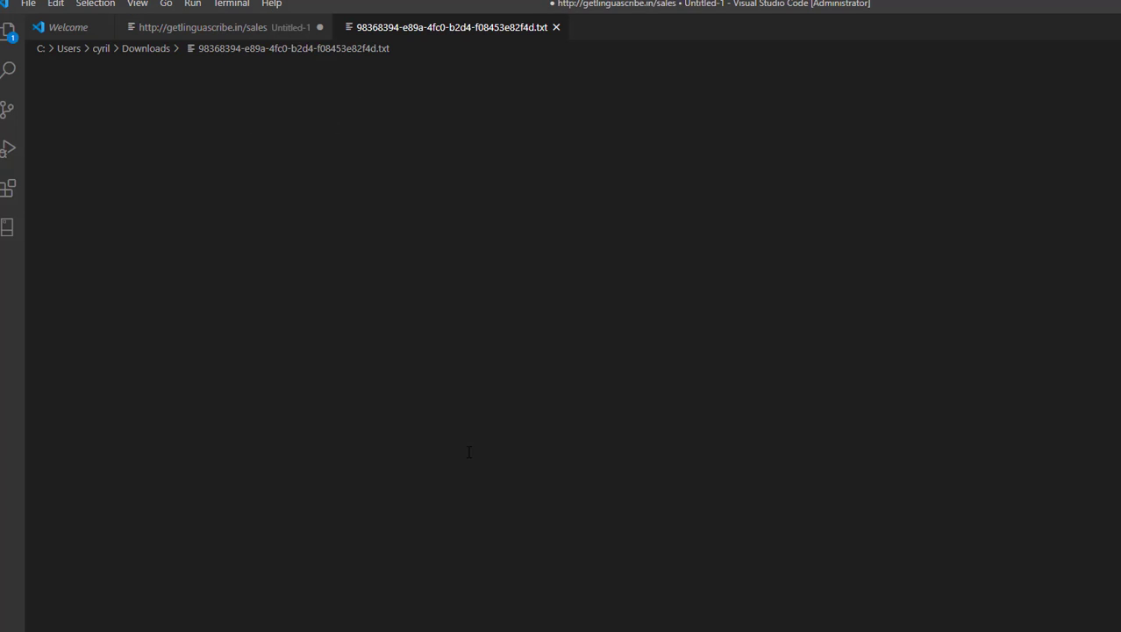
{"action": "key", "text": "alt+Tab"}
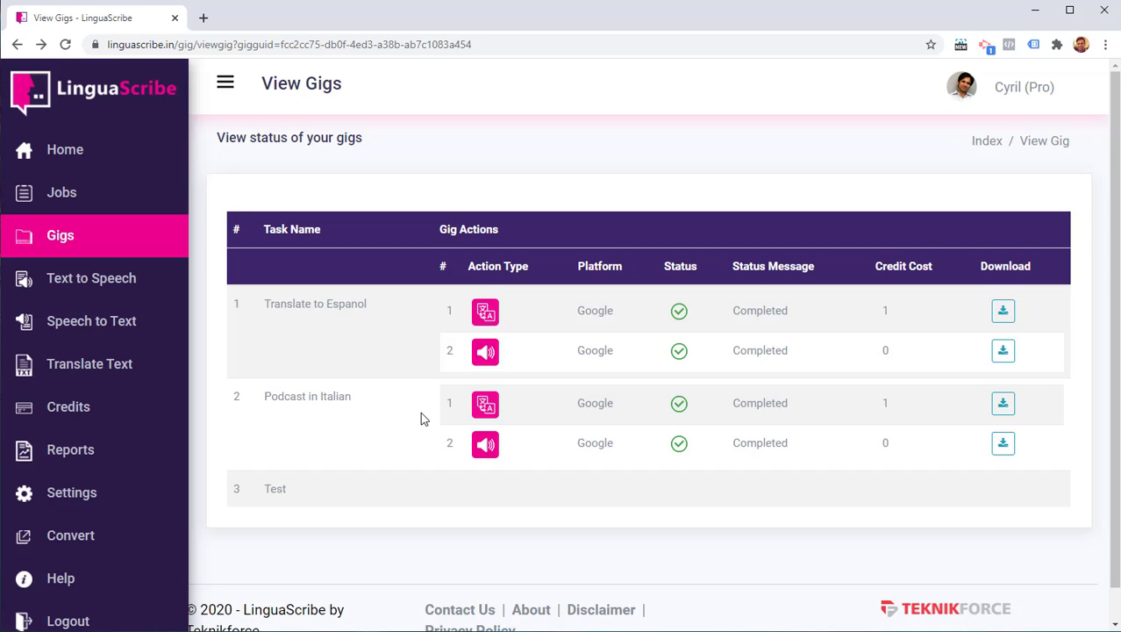
Start a new standalone text-to-speech task and open its list of services
{"action": "left_click", "coordinate": [129, 209]}
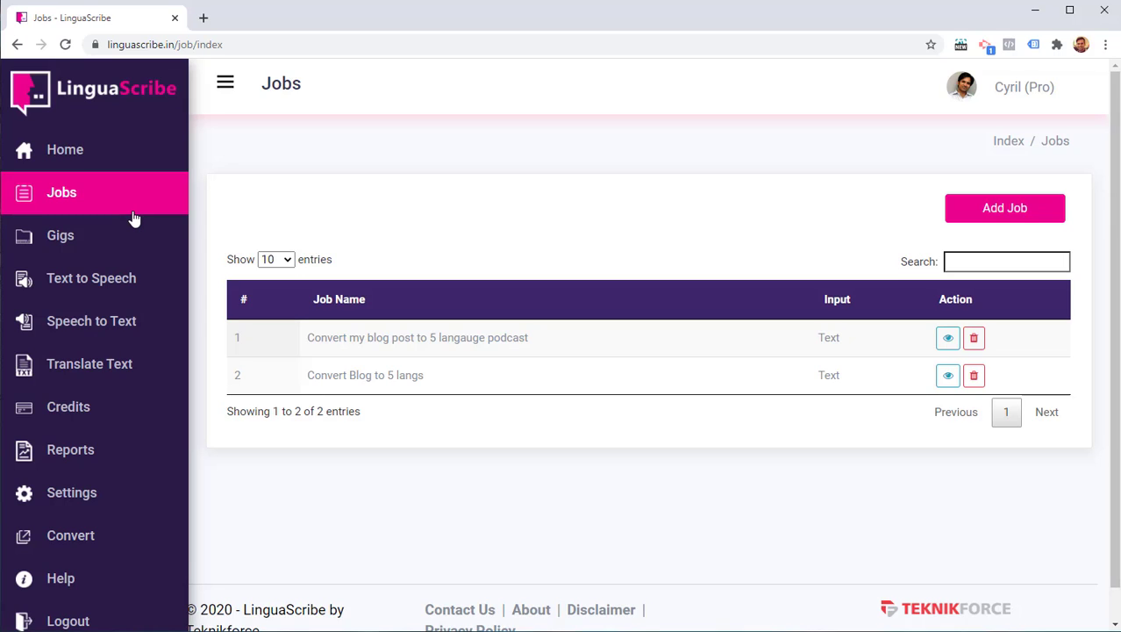
{"action": "left_click", "coordinate": [108, 301]}
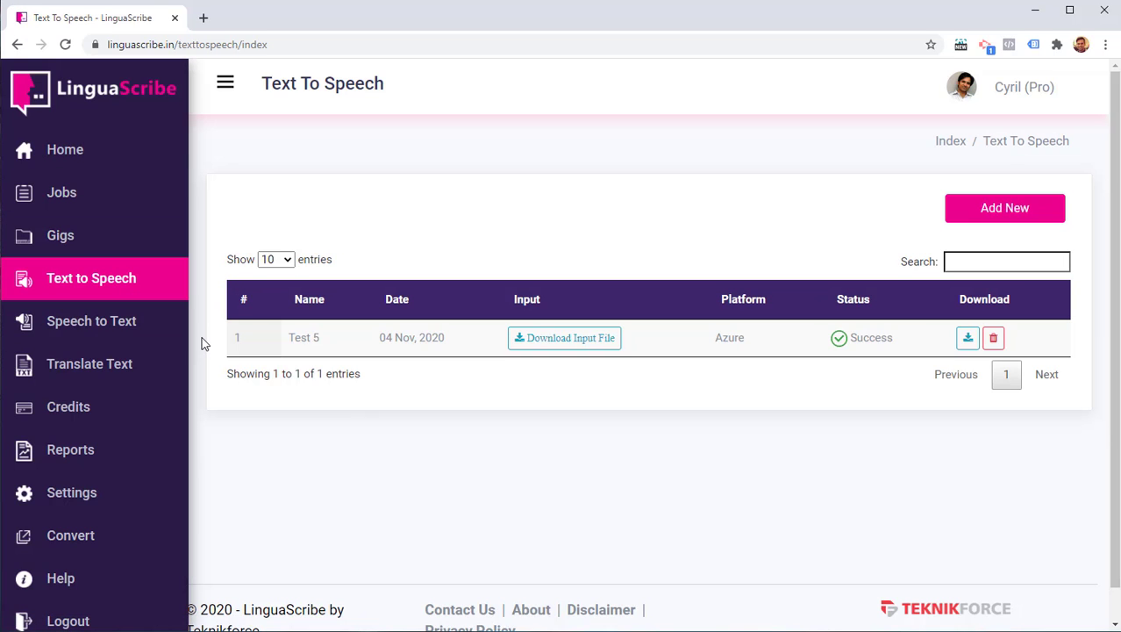
{"action": "left_click", "coordinate": [1041, 210]}
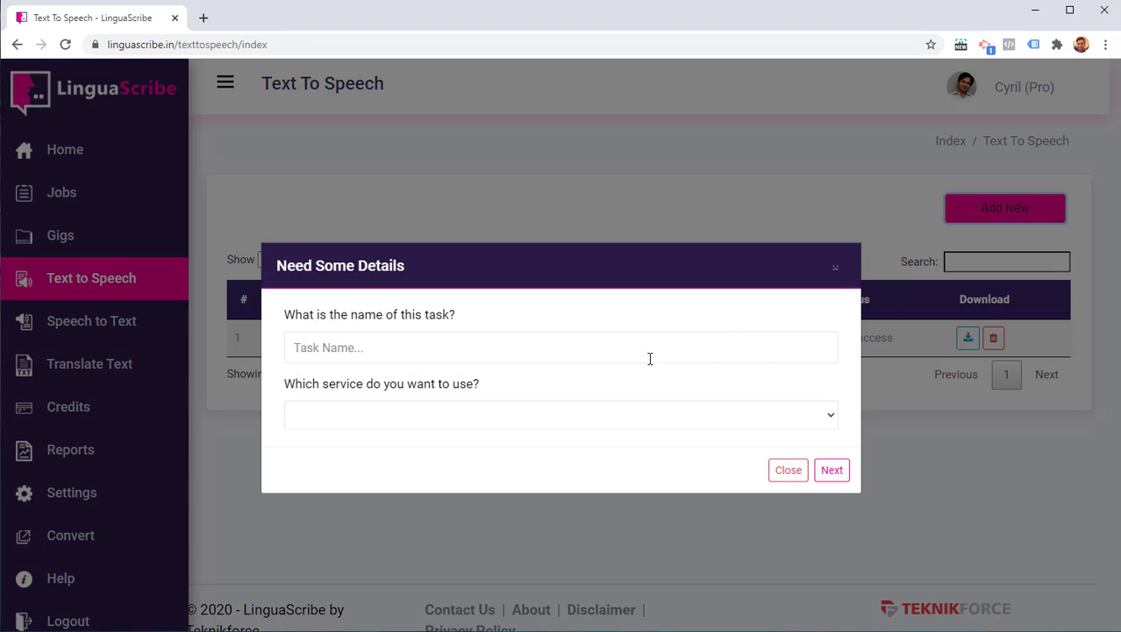
{"action": "left_click", "coordinate": [520, 416]}
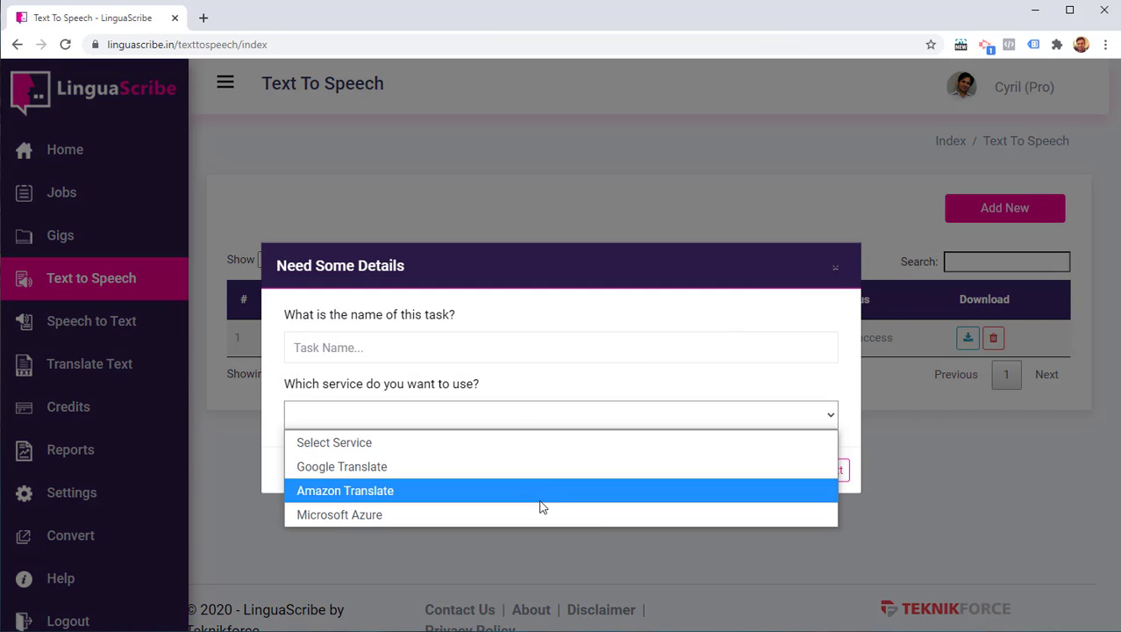